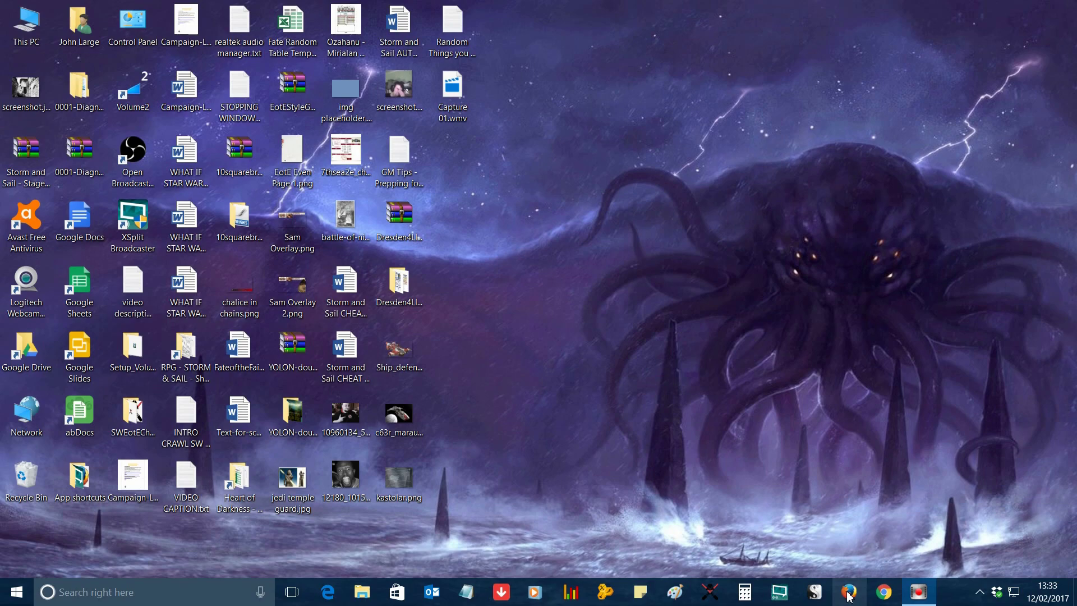
Step: Launch Firefox from the taskbar
left_click(848, 593)
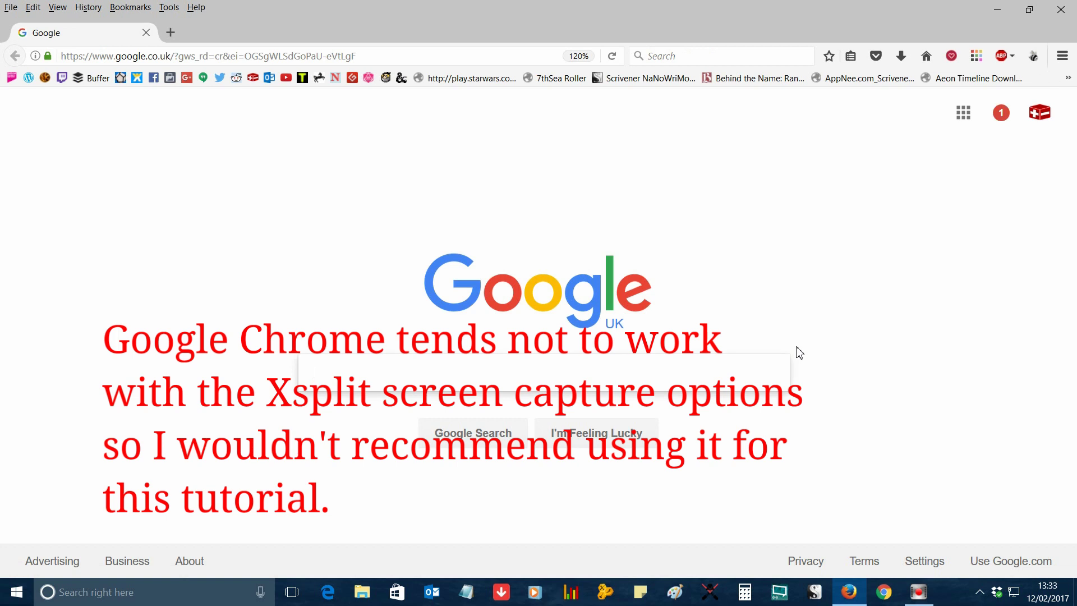
Step: Load the Star Wars Crawl Creator from the play.starwars.com bookmark
left_click(491, 83)
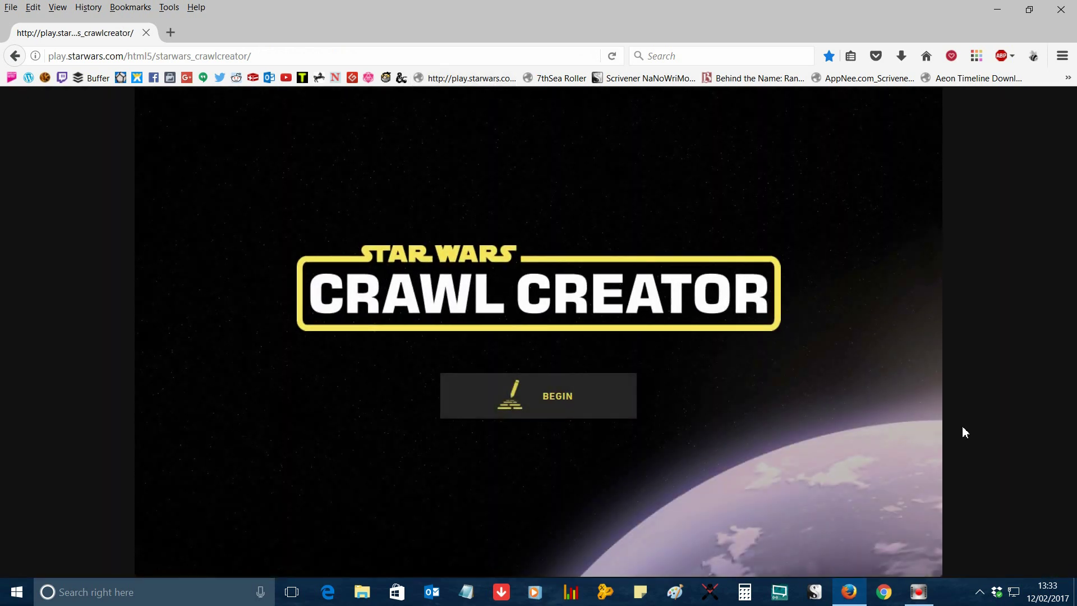
Step: Begin a new crawl, pause its playback, and open the editor at the Episode field
left_click(564, 402)
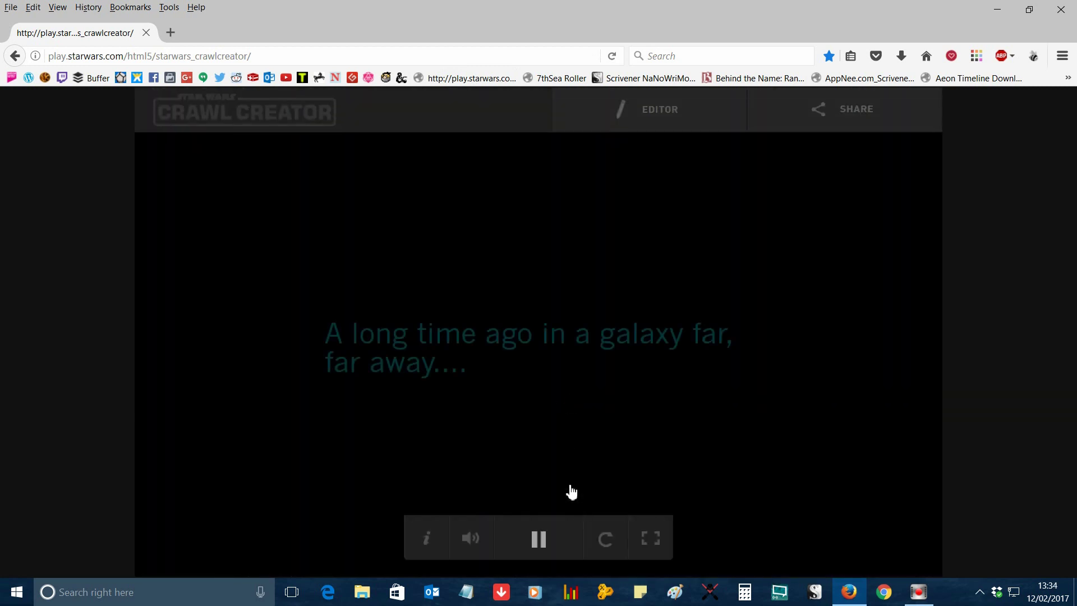
left_click(540, 538)
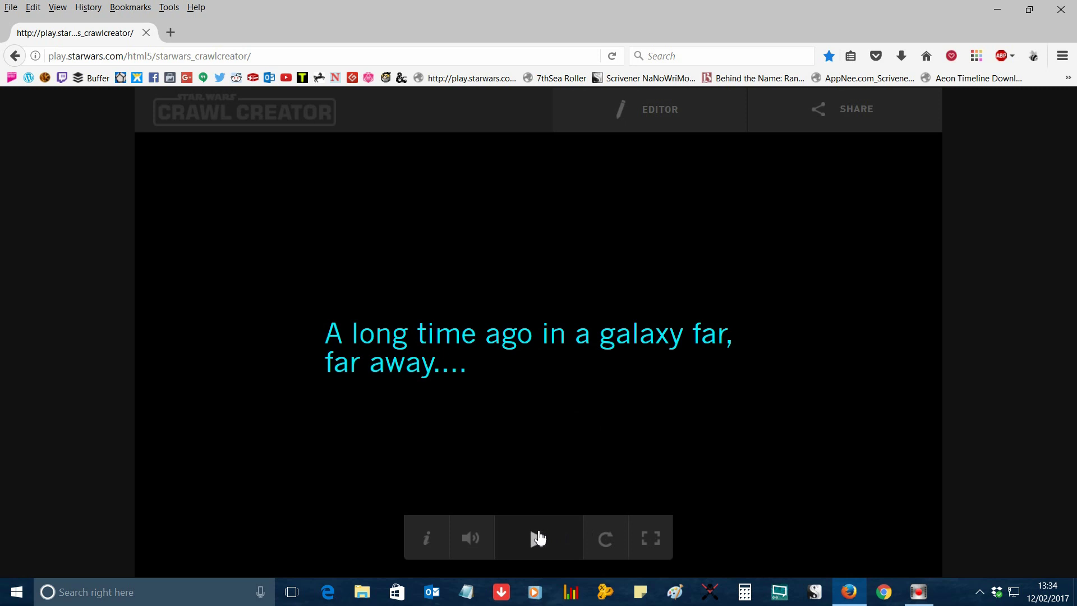
left_click(655, 109)
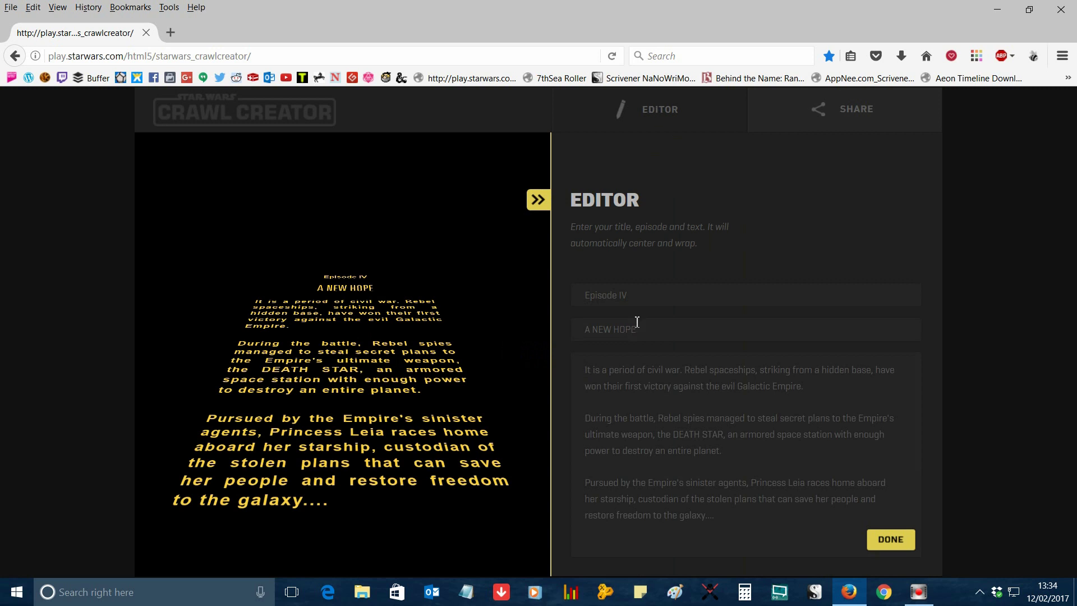
left_click(645, 303)
Step: Set the episode line to 'Sample Star Wars Crawl', the title to 'SAMPLE TITLE', and begin replacing the body
left_click_drag(661, 301, 559, 296)
type("Sample Star Wars Crawl")
key("Tab")
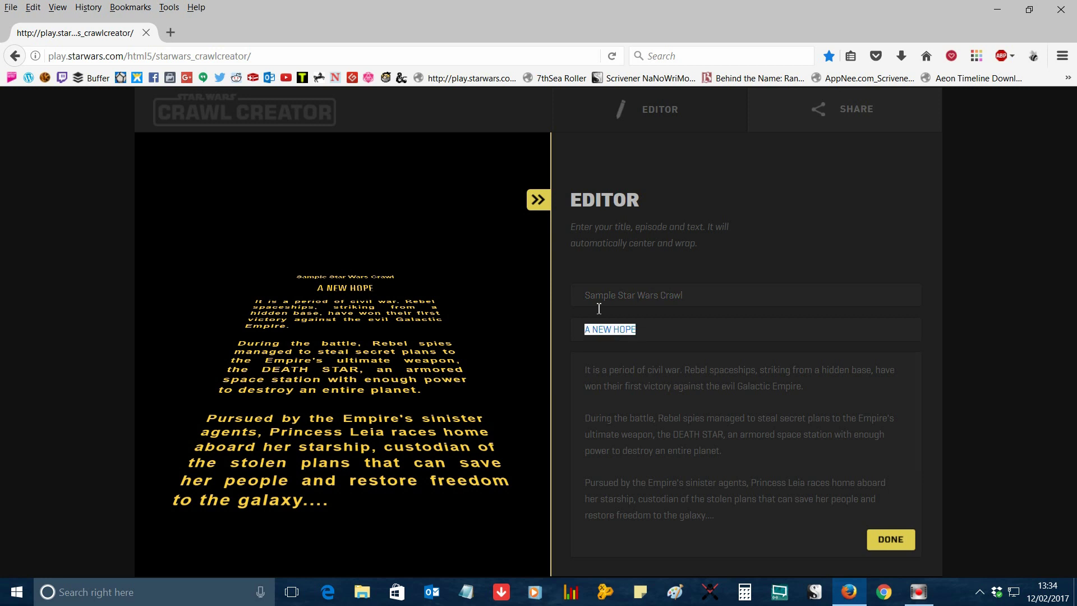
type("SAMPLE TITLE")
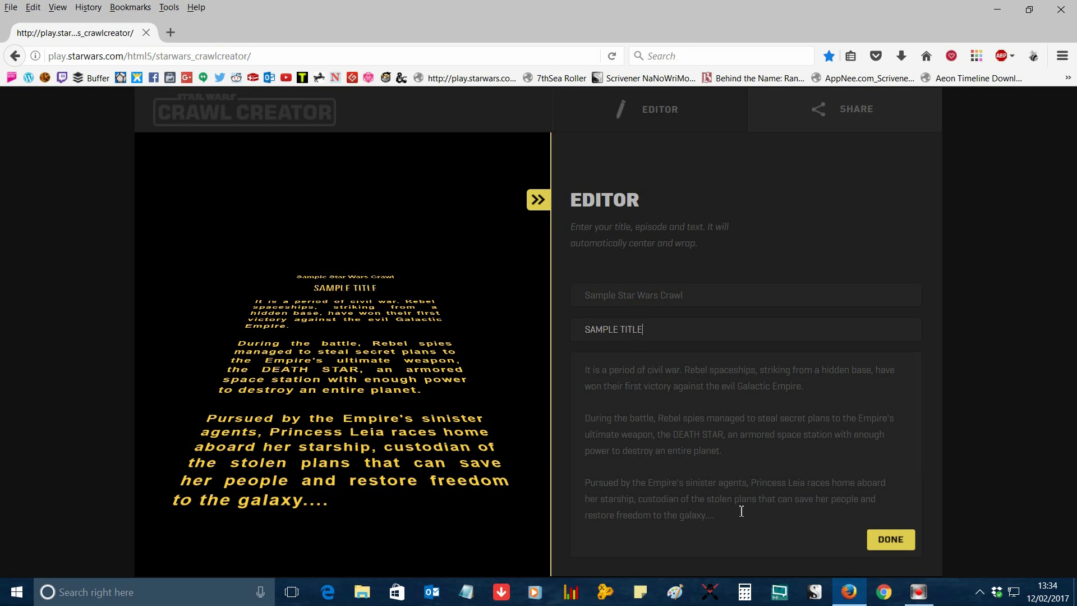
left_click_drag(714, 511, 562, 374)
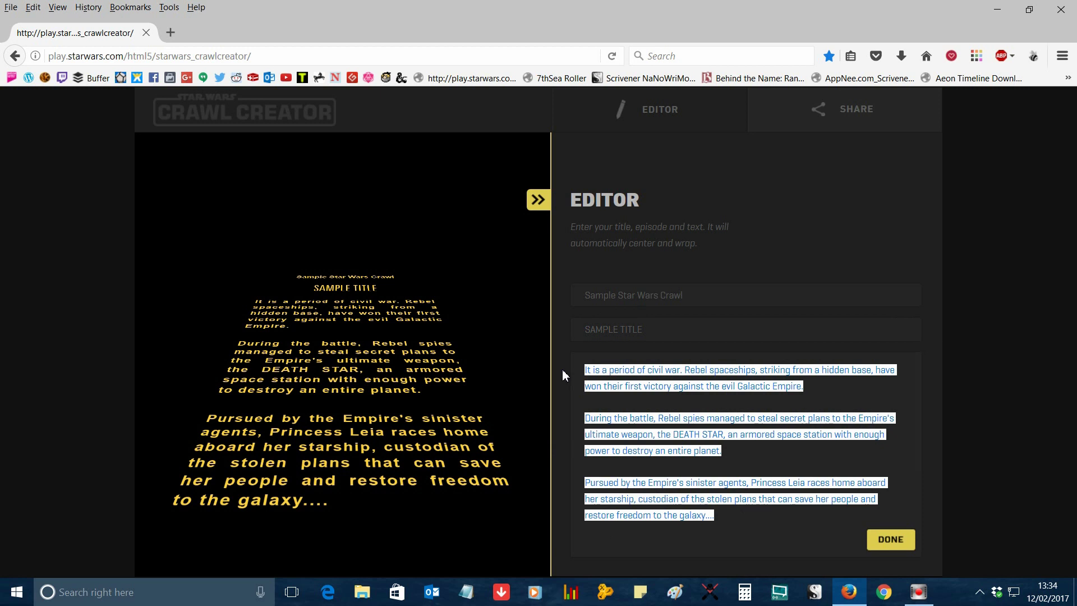
type("Red dic")
type("e diaries ")
type("war")
Step: Write the first paragraph ending 'STAR WARS INTRO CRAWL.' and begin the second paragraph
key("BackSpace")
key("BackSpace")
key("BackSpace")
key("BackSpace")
type("decided to make a video a")
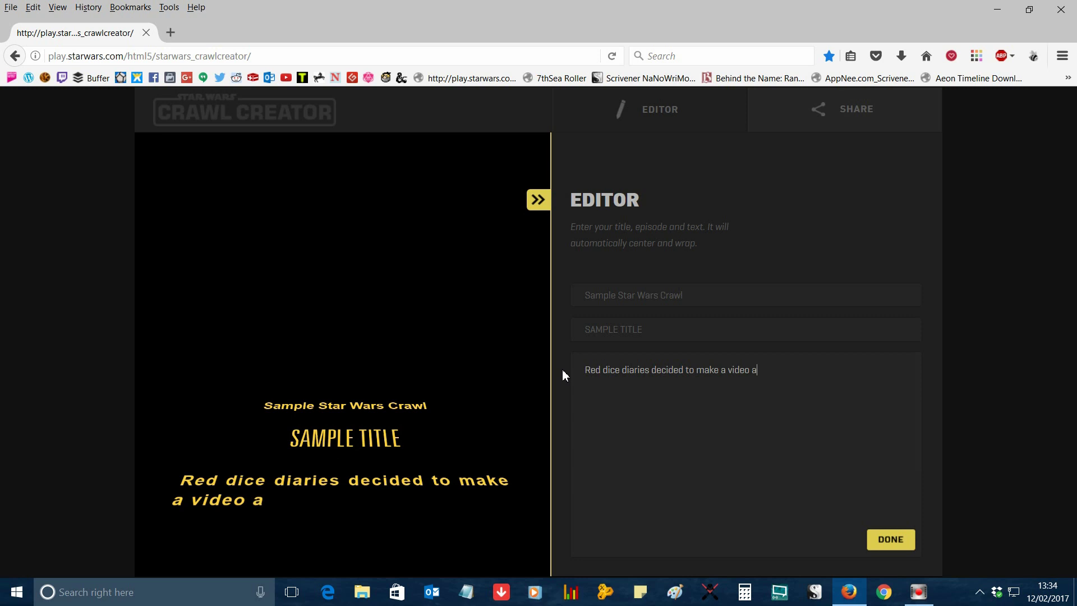
type("bout creating a STAR WARS INTRO CRAWL.")
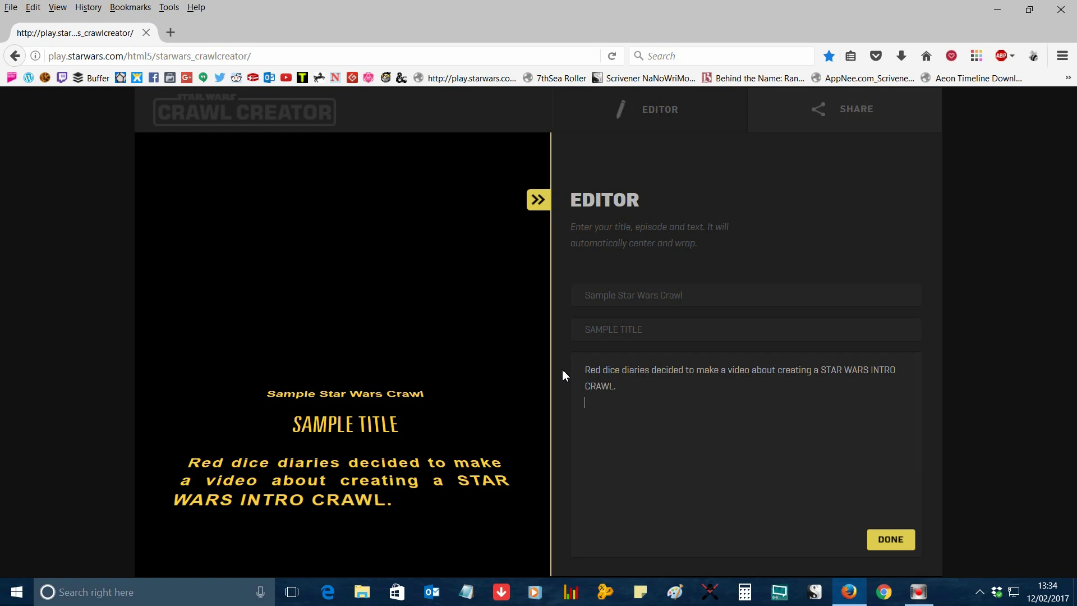
key("Return")
key("Return")
type("First he showed how to get to the crawl creator and is even now t")
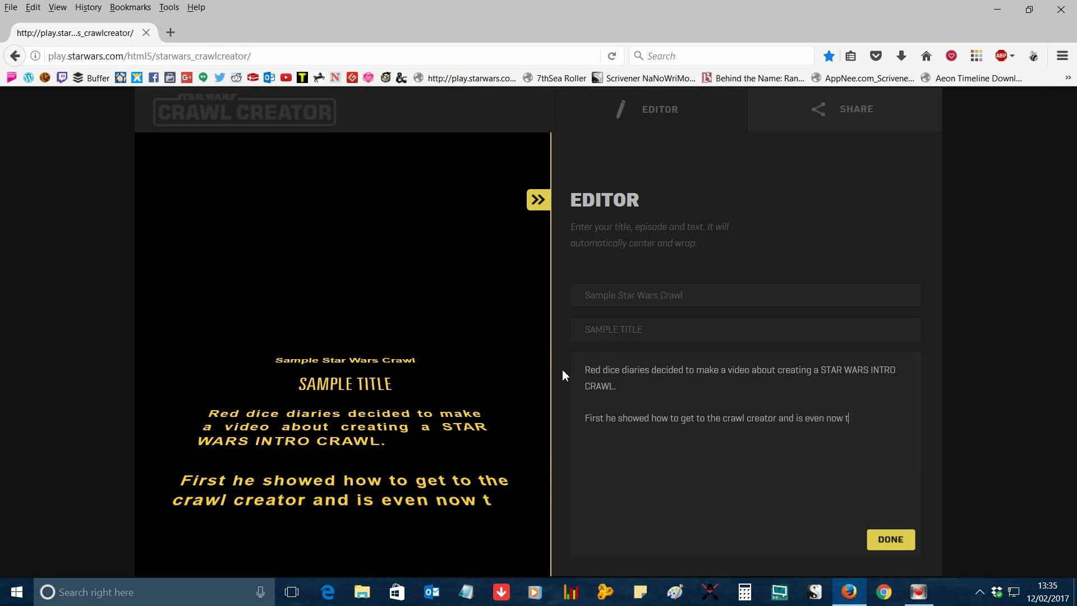
type("yping in the")
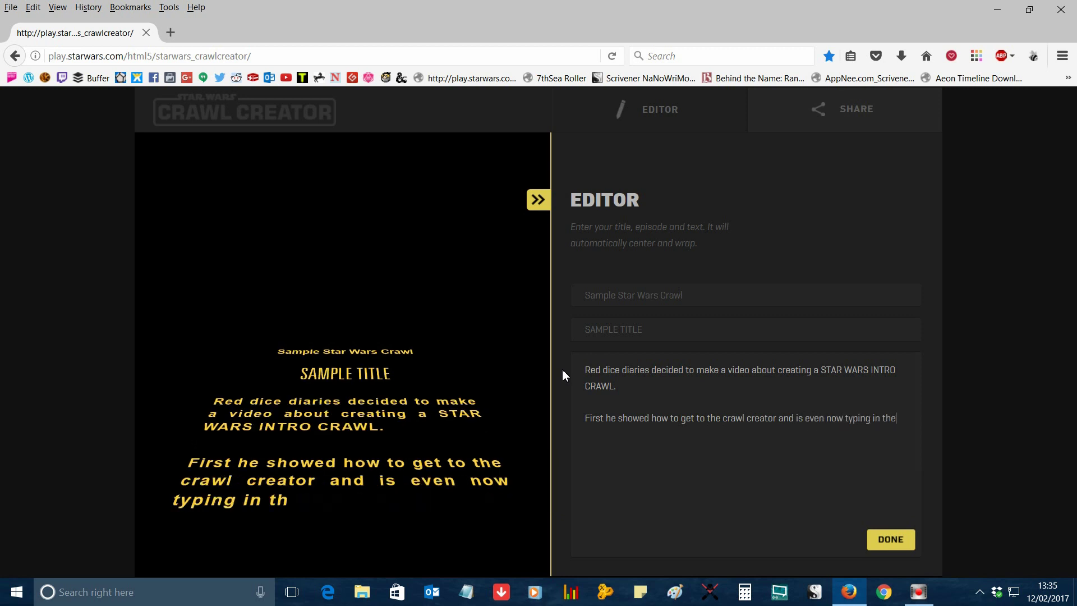
type(" text to the ")
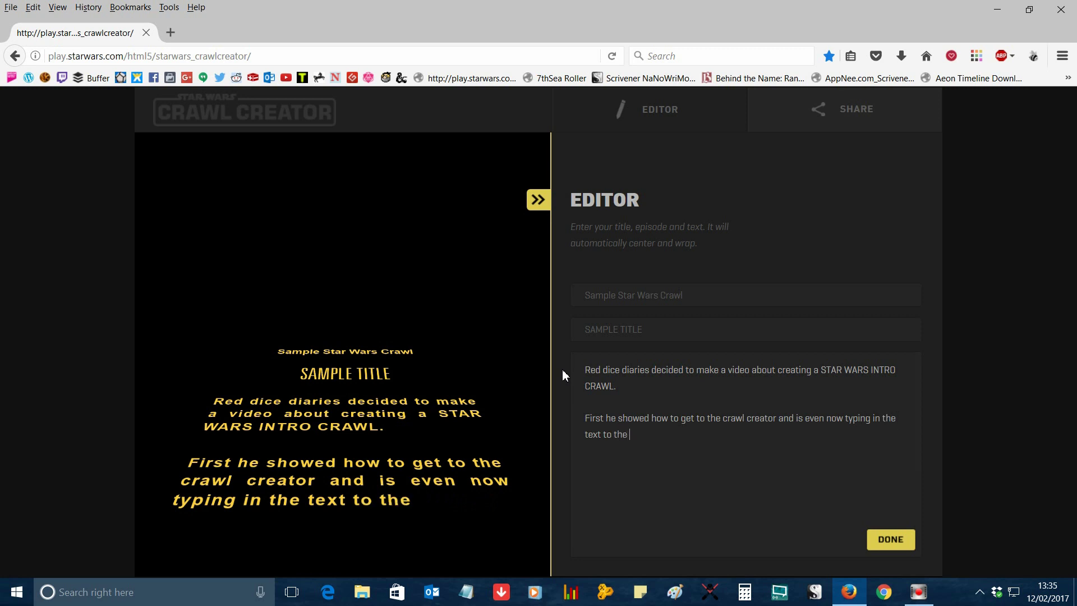
type("Star Wars")
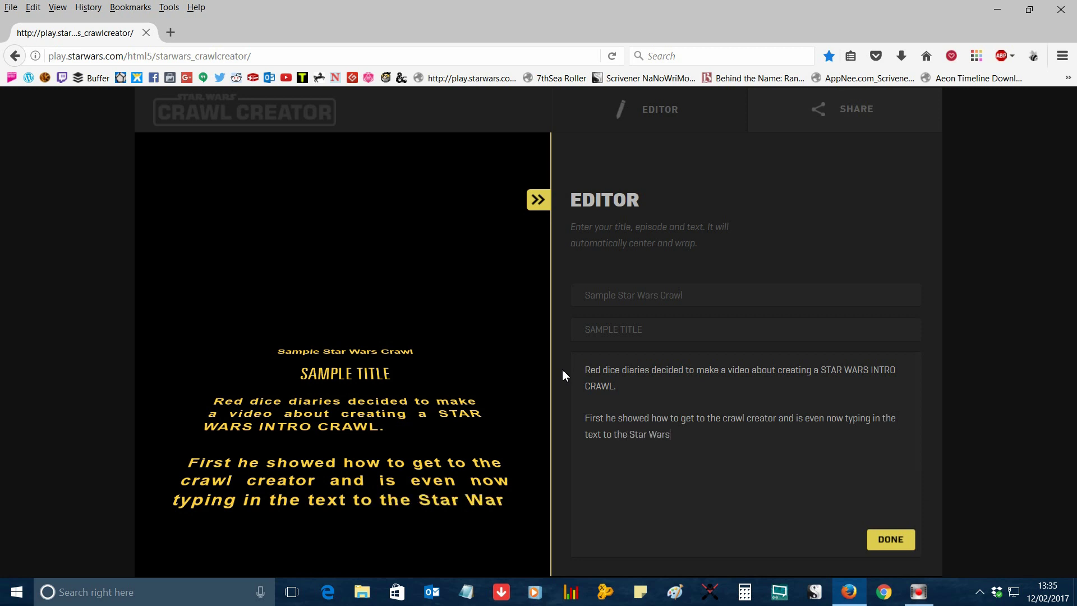
type(" Crawl Cre")
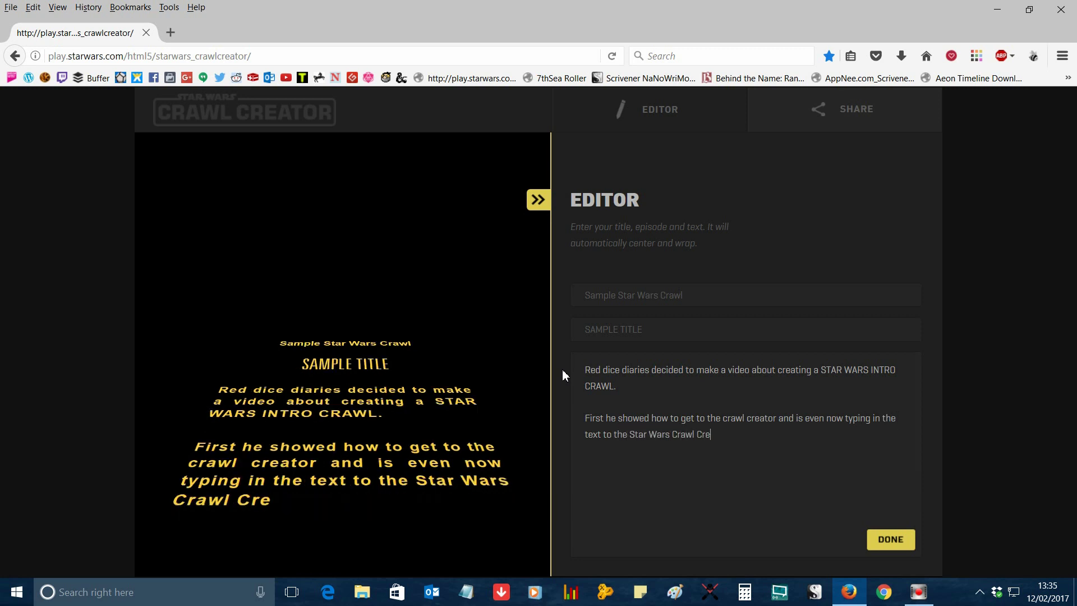
type("ator website")
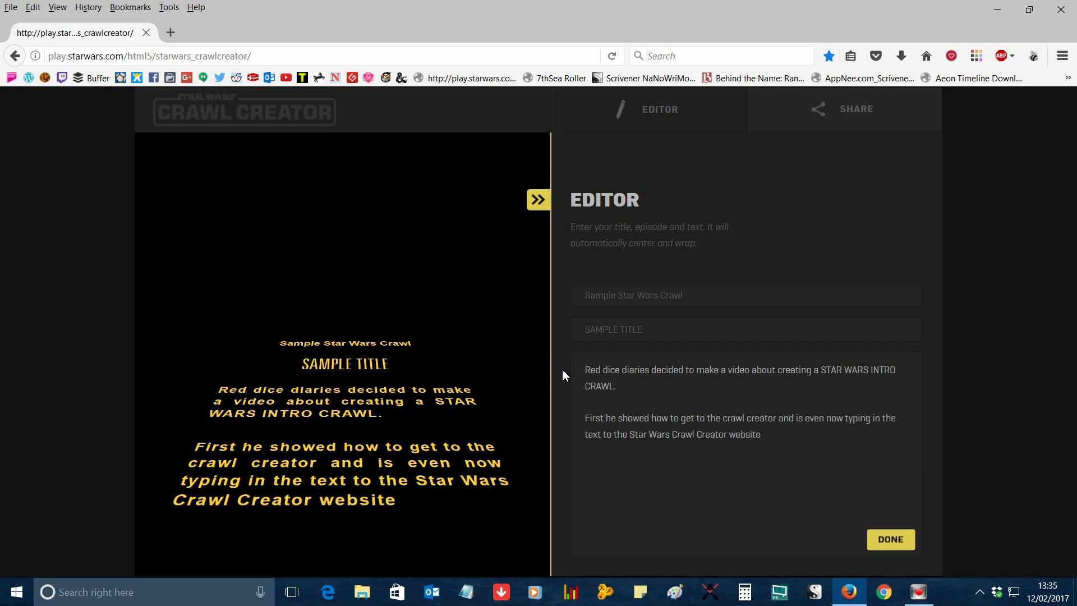
type(".  Do")
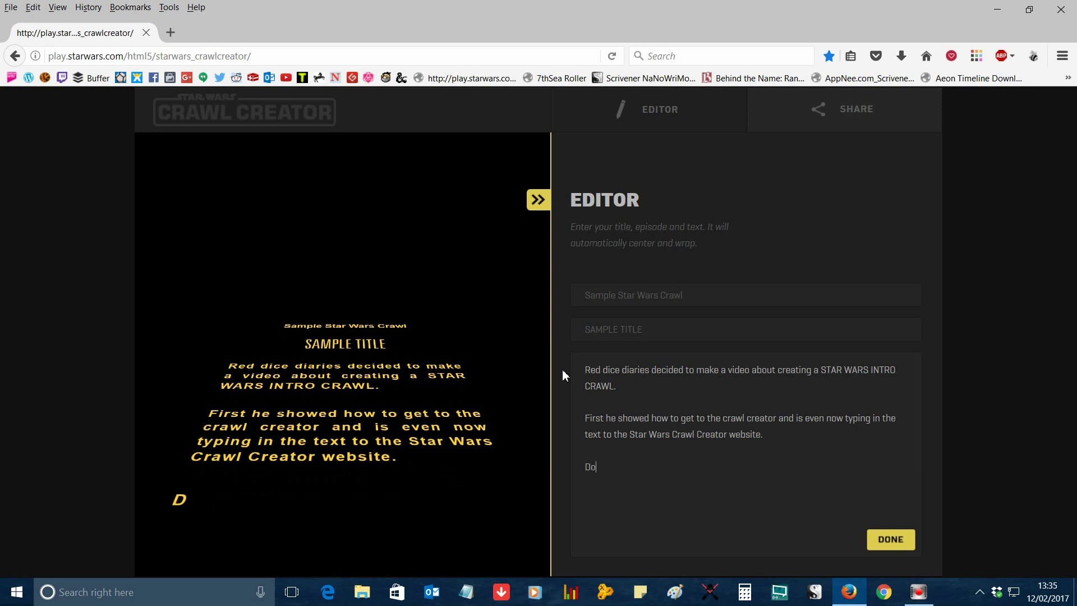
type("n't forget w")
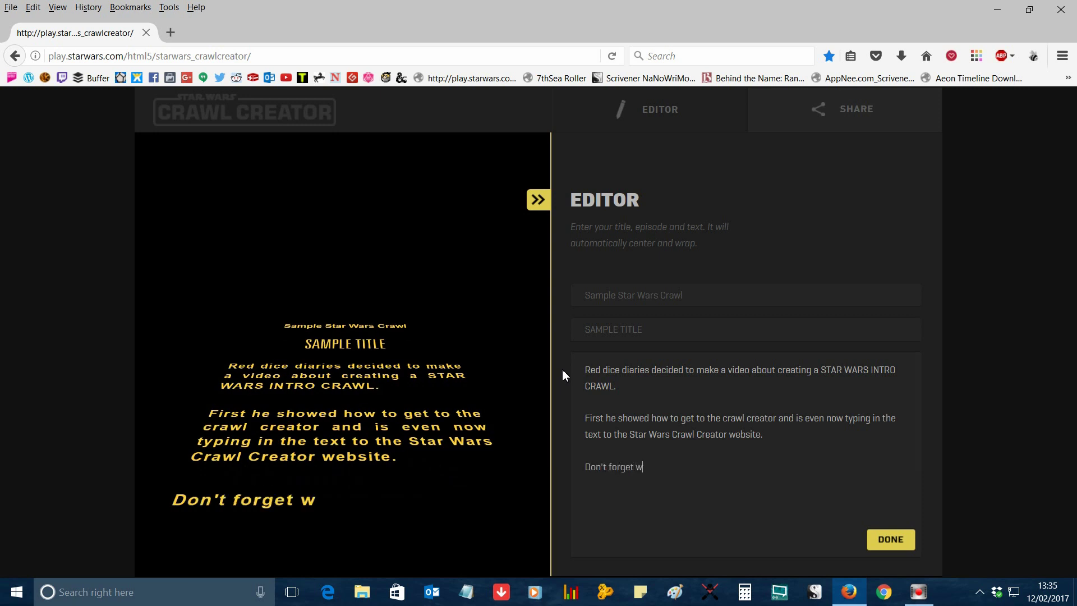
type("hen writing you")
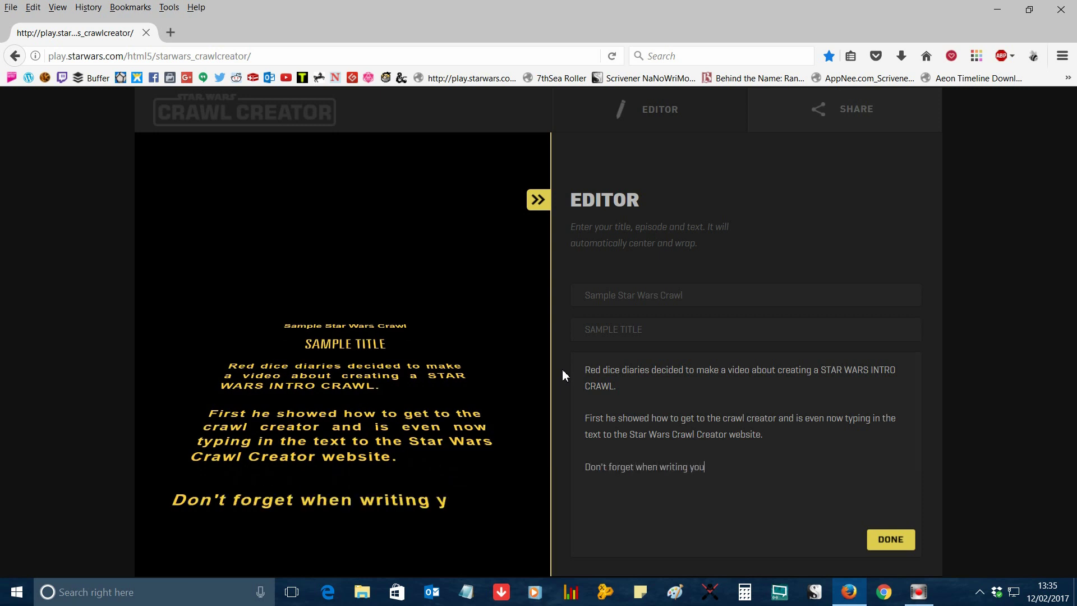
type("r own version t")
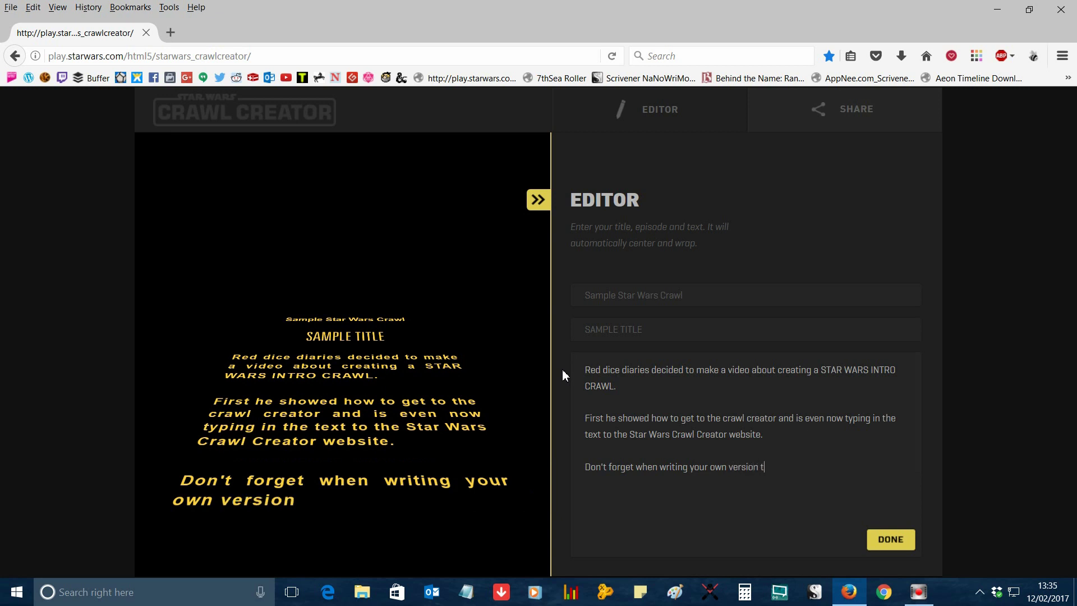
type("o occasional")
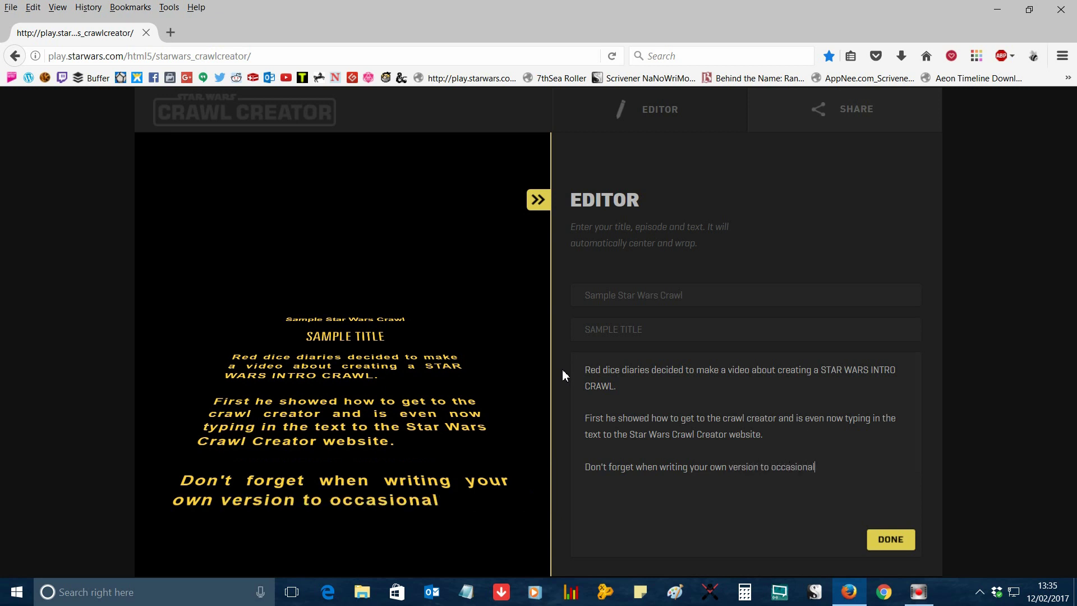
type("ly put importa")
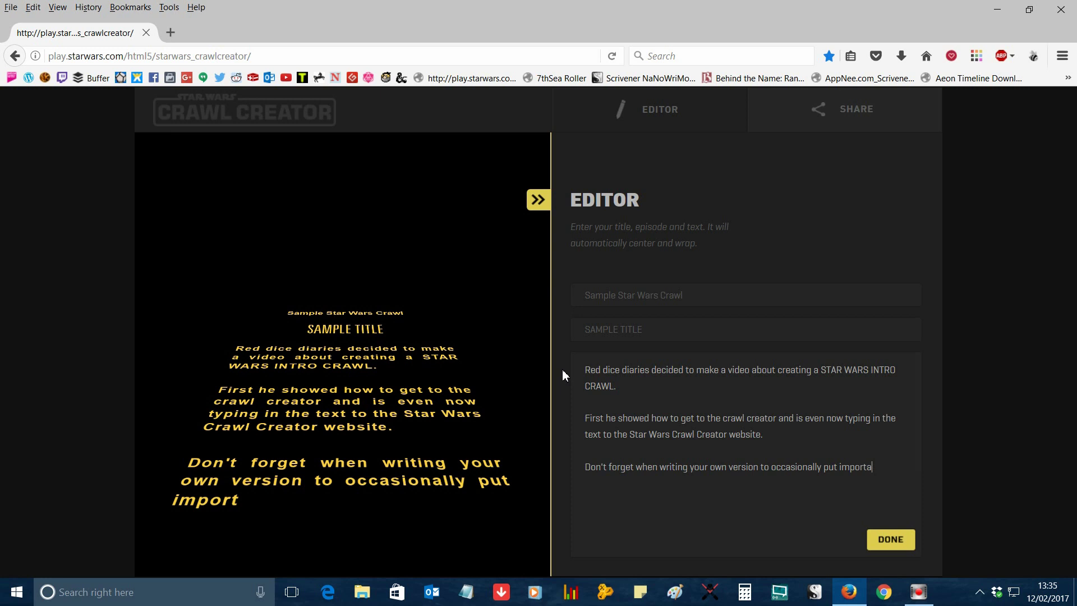
type("nt stuff in B")
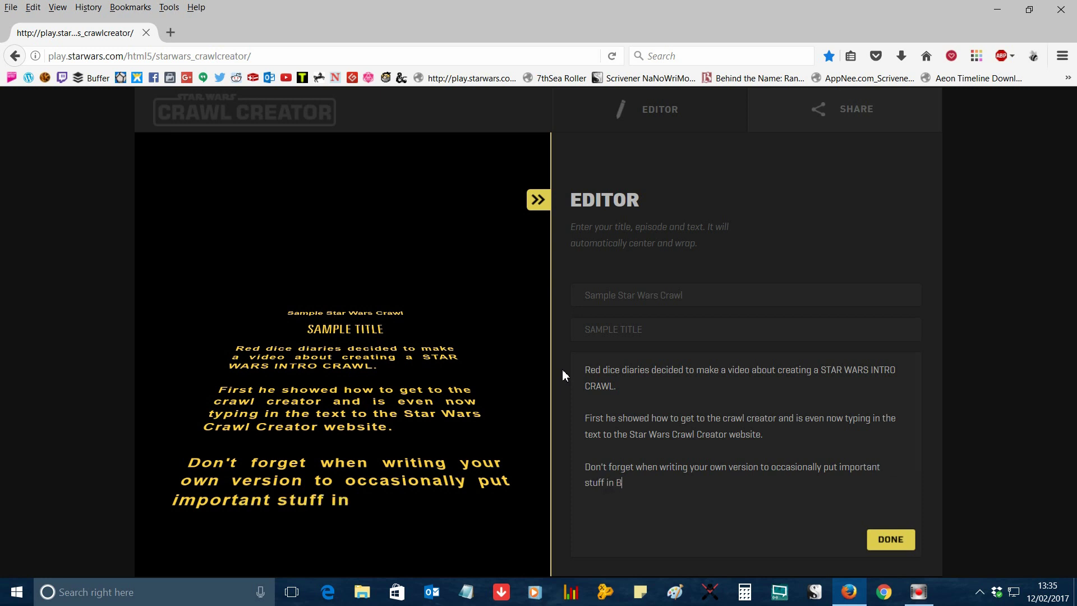
type("LOCK CAPIT")
Step: Finish the block capitals tip, fixing typos, ending 'such as the DEATH STAR.'
key("BackSpace")
type("ITAL LETT")
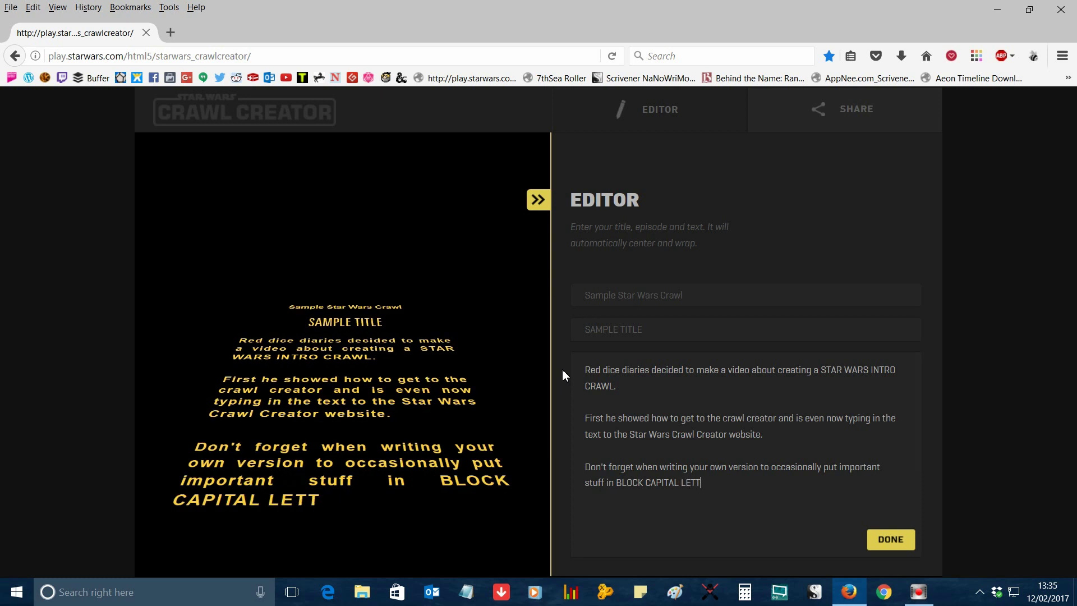
type("ERS, parti")
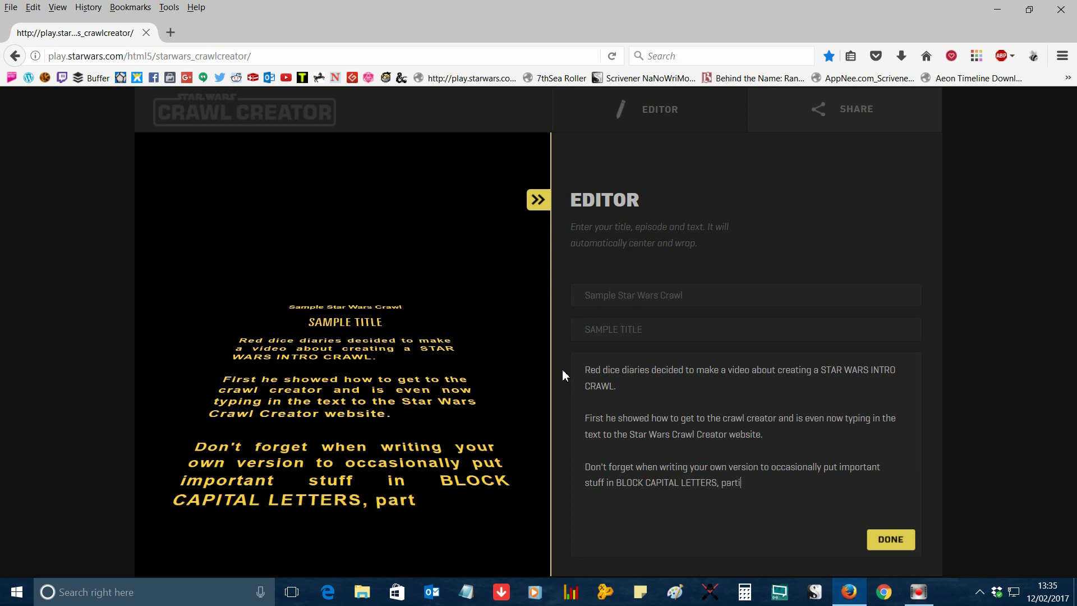
type("cular if ")
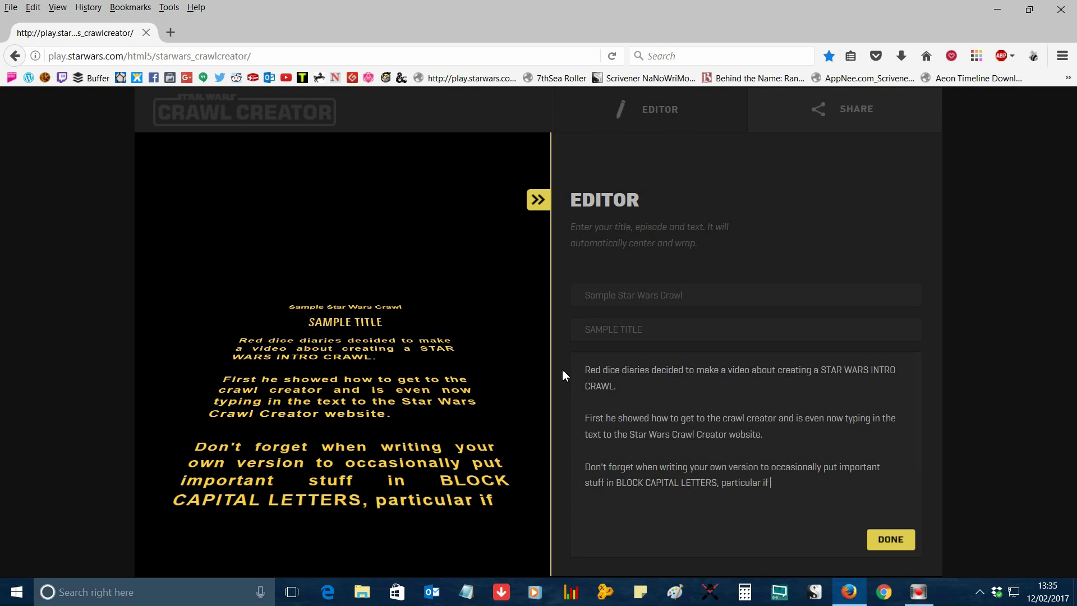
type("it's a cool pla")
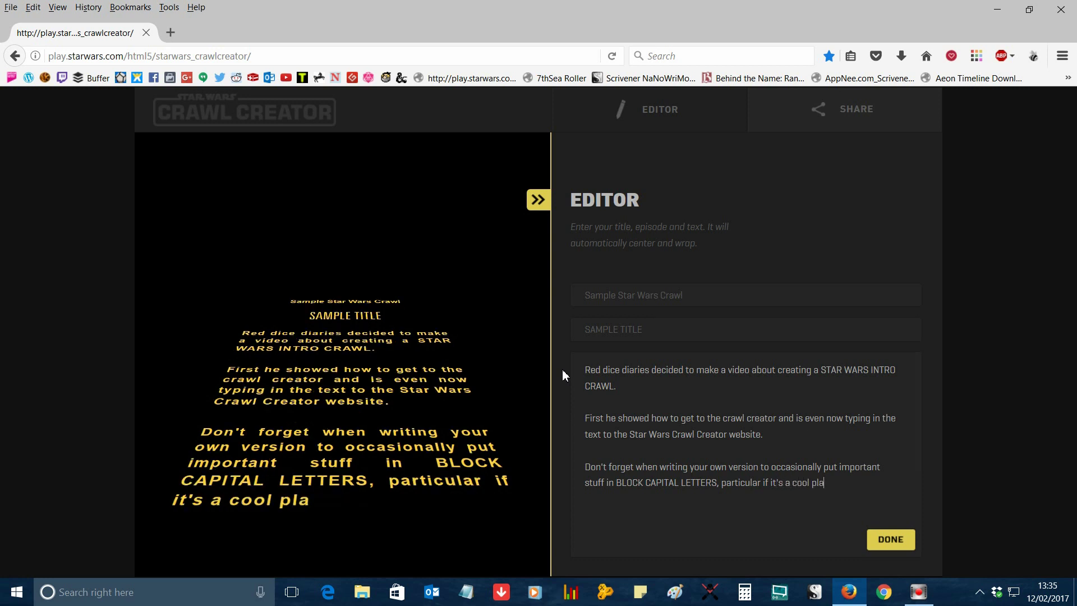
type("ce or character new")
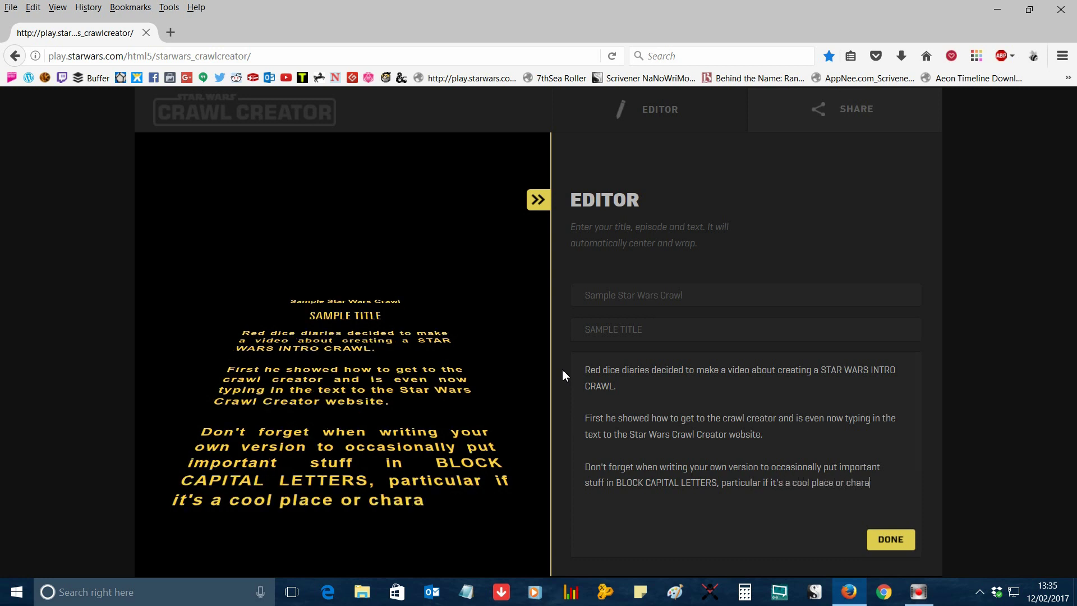
key("BackSpace")
key("BackSpace")
key("BackSpace")
type("ame such as ")
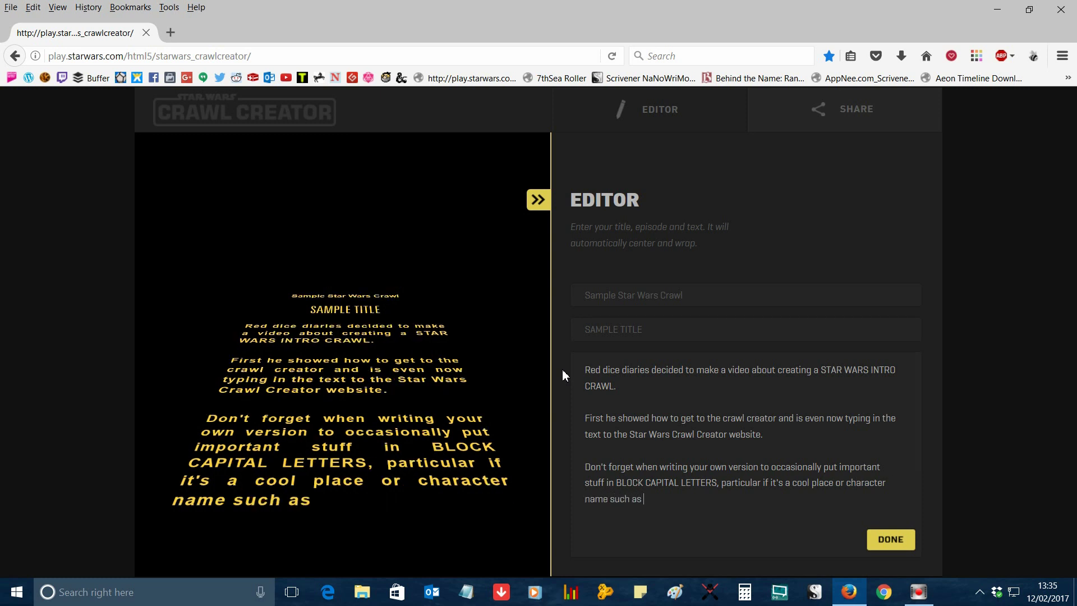
type("the DEATH STA")
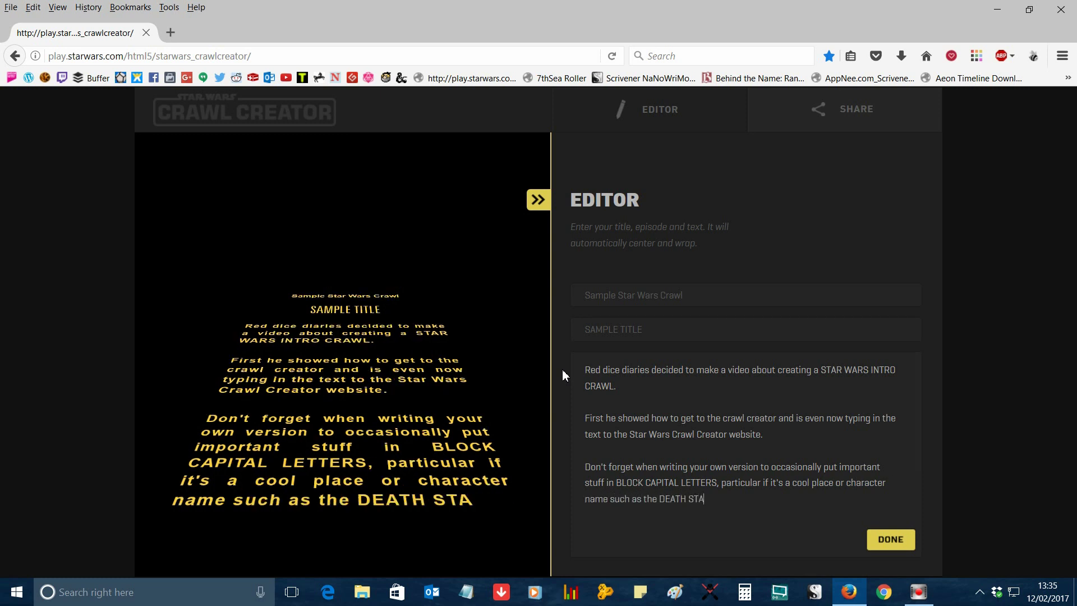
type("R.")
Step: Add 'Hope this tutorial helps :)' and 'Always remember to finish with a statement that ends'
key("Return")
key("Return")
type("H")
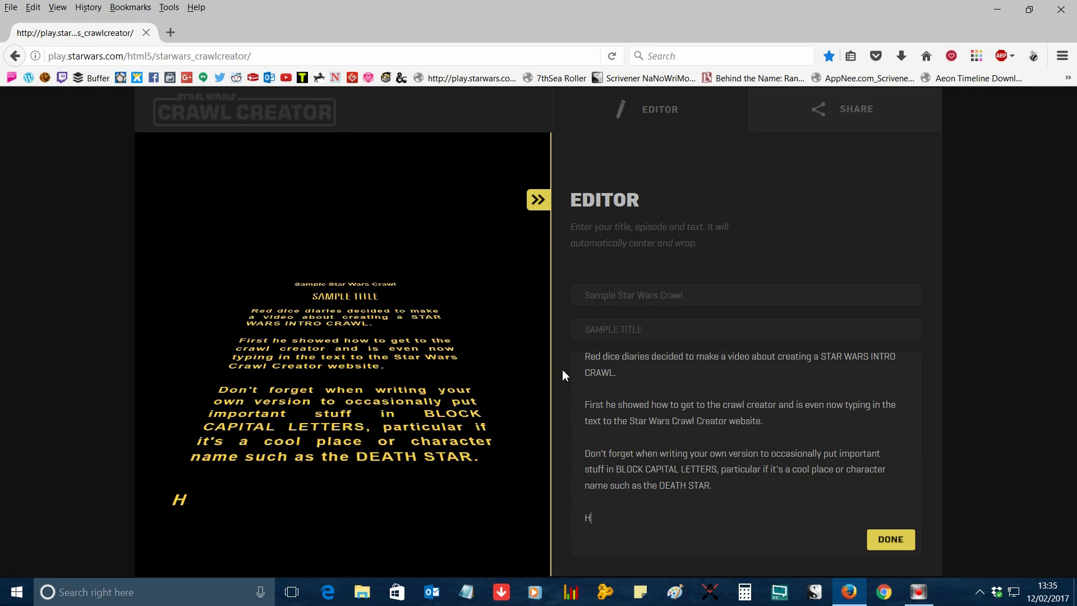
type("ope this")
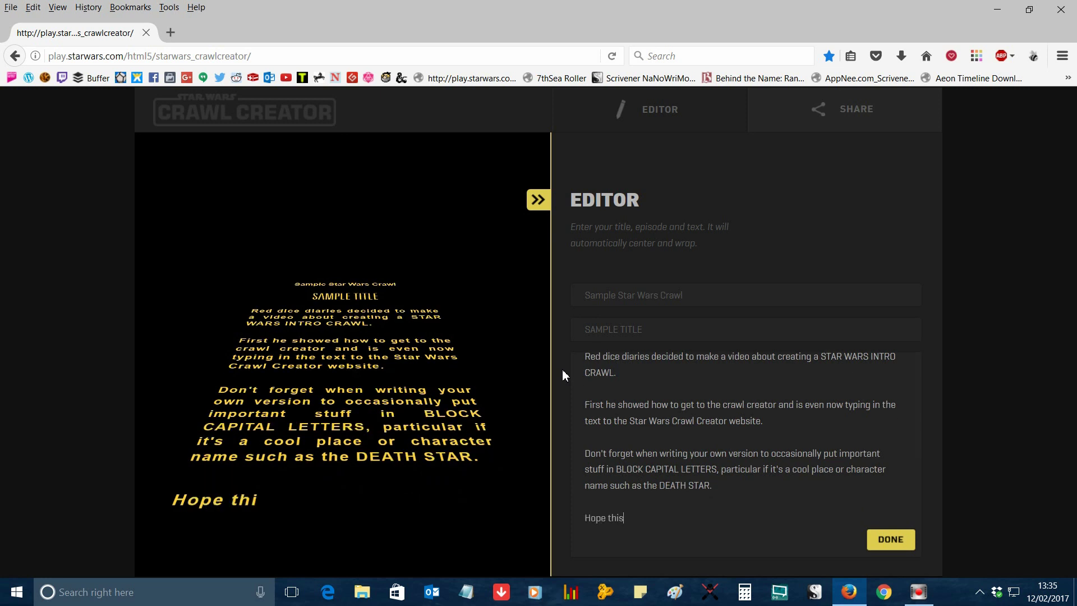
type(" tutorial ")
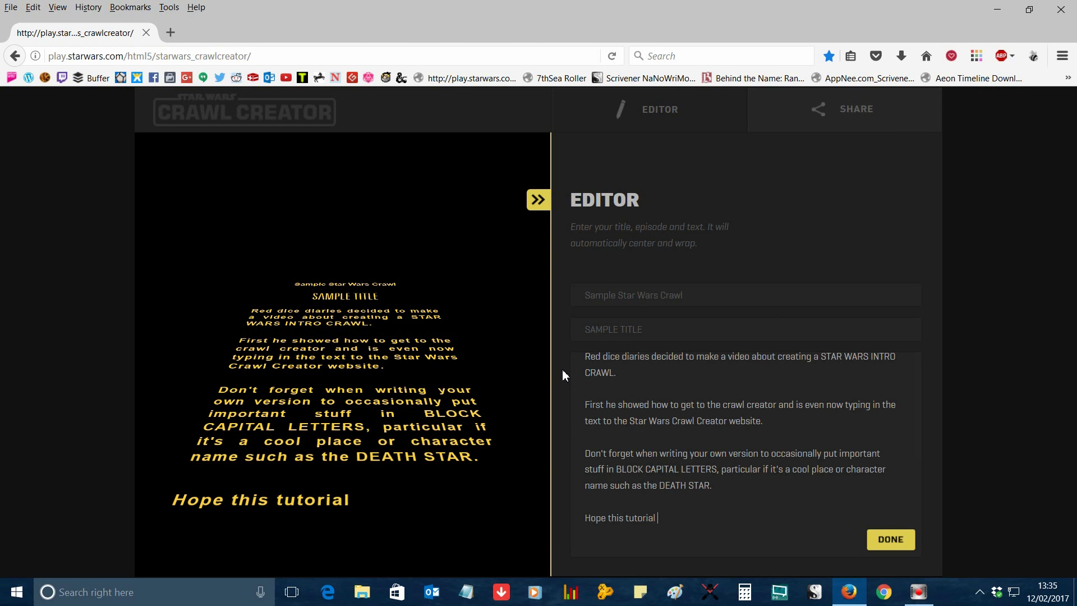
type("helps :)")
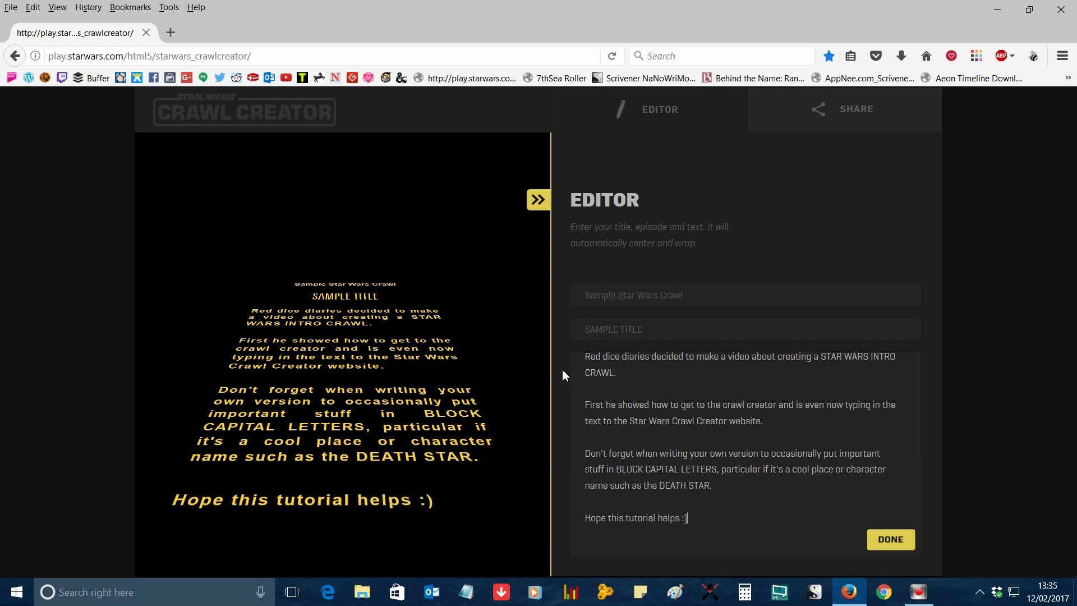
key("Return")
key("Return")
type("Alw")
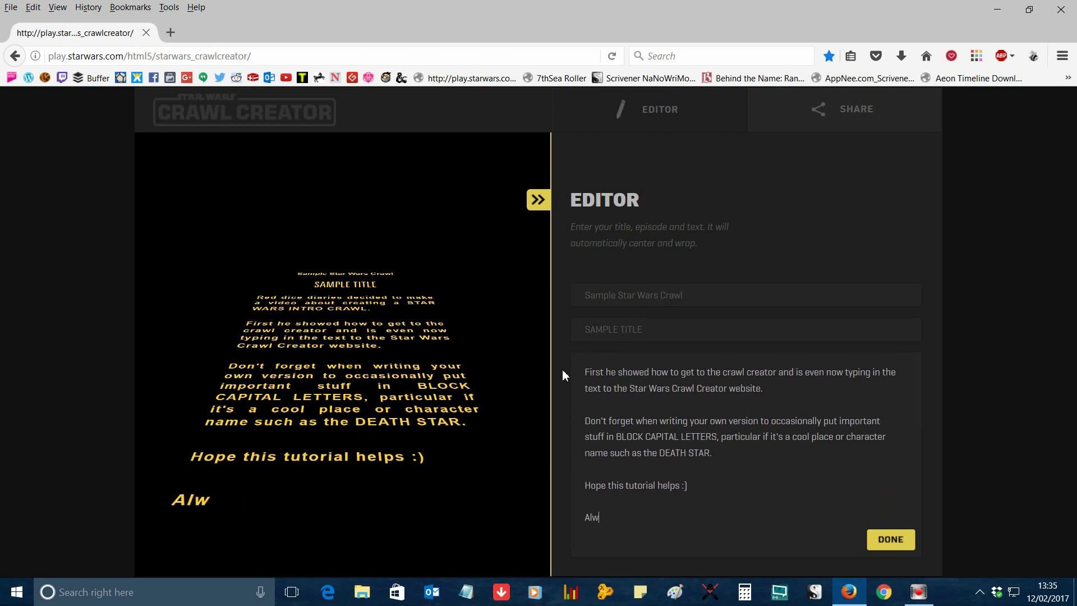
type("ays rem")
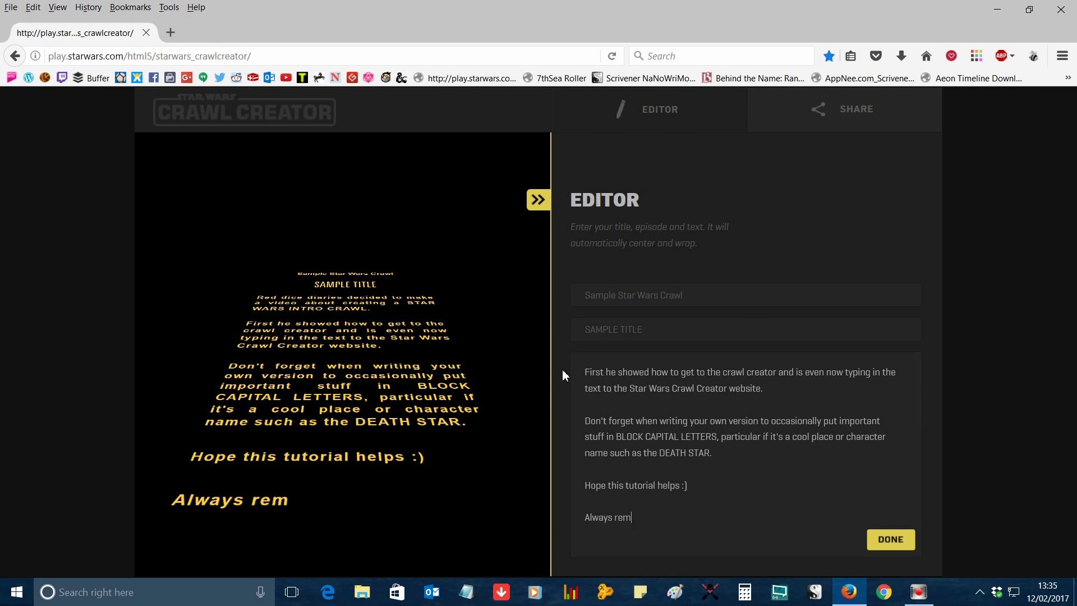
type("ember to finis")
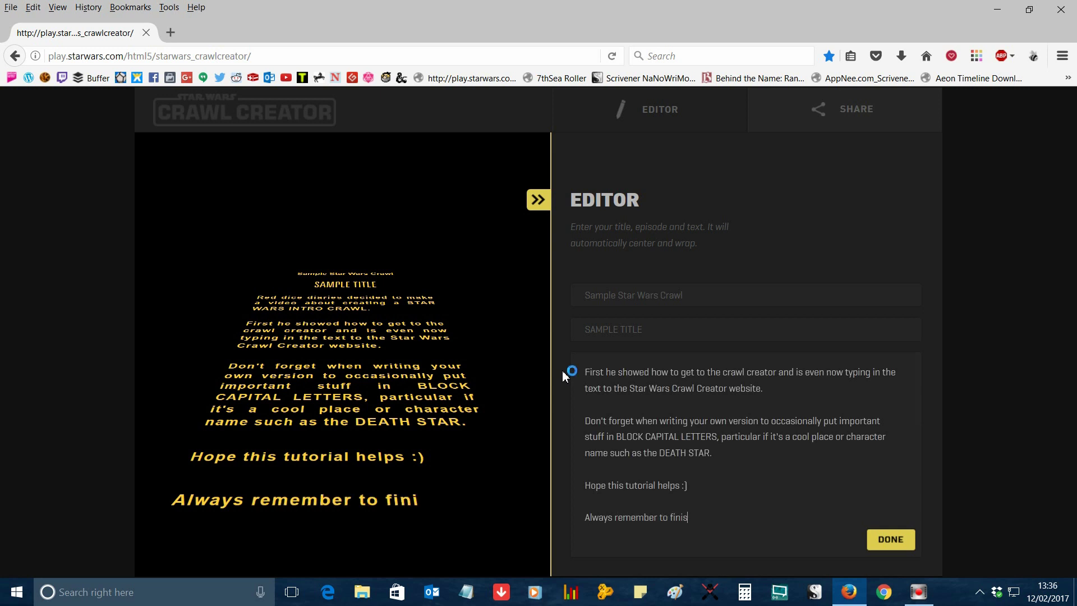
type("h with a state")
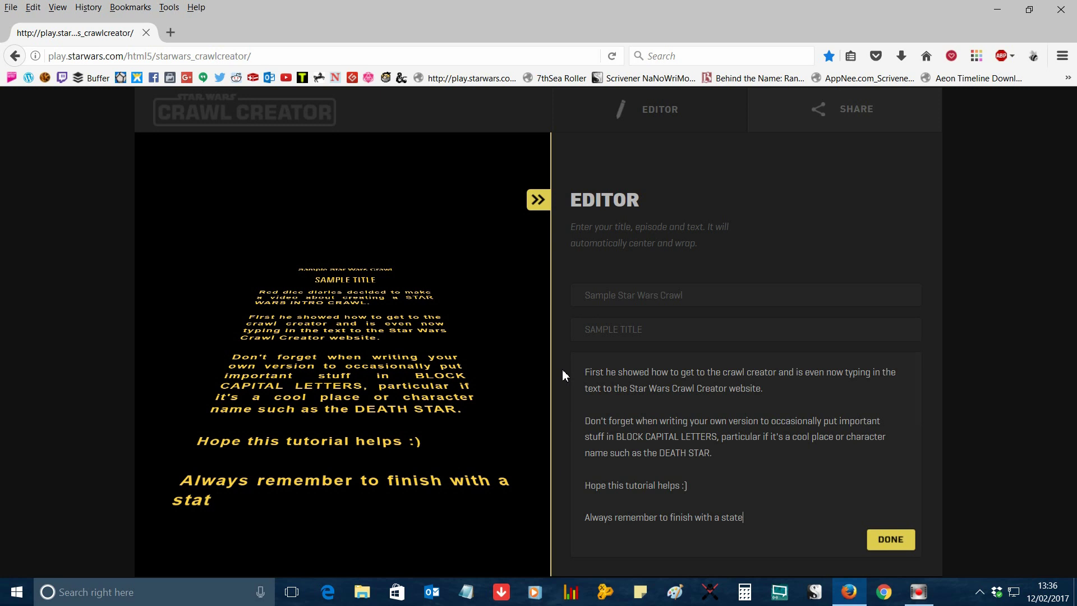
type("ment that ends...")
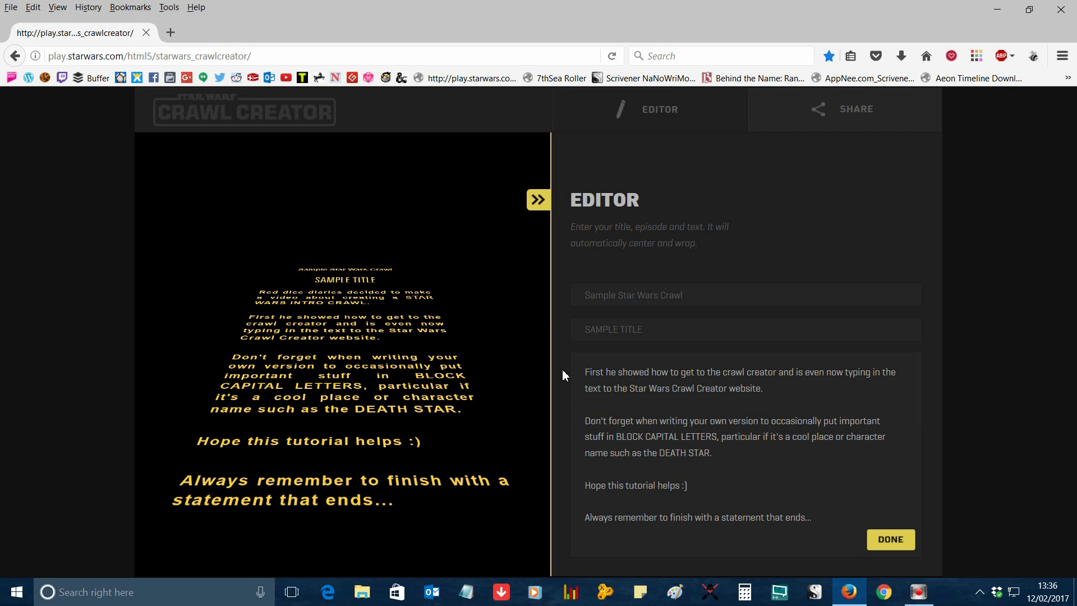
Step: Launch XSplit Broadcaster and allow it through the User Account Control prompt
left_click(779, 596)
left_click(952, 592)
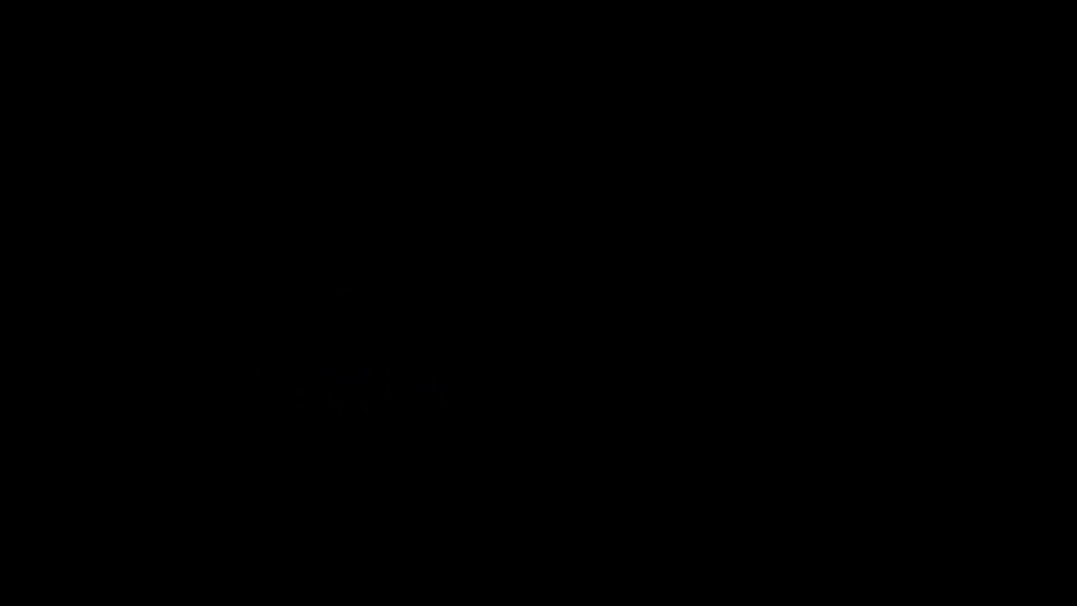
left_click(491, 389)
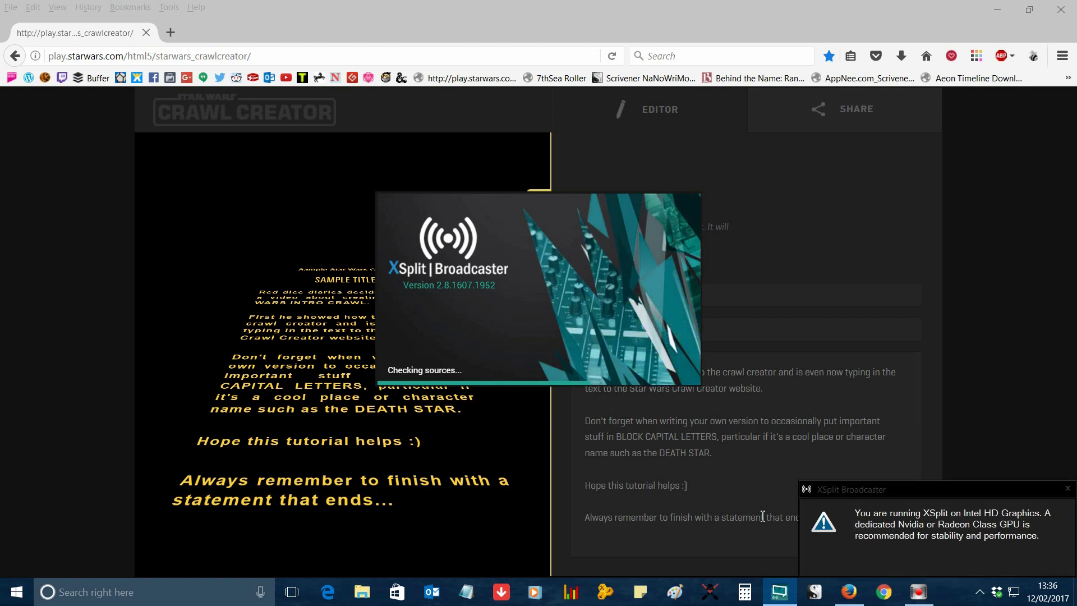
Step: Dismiss the graphics-card warning, switch to Scene 11, and remove its Facebook window-region source
left_click(1068, 489)
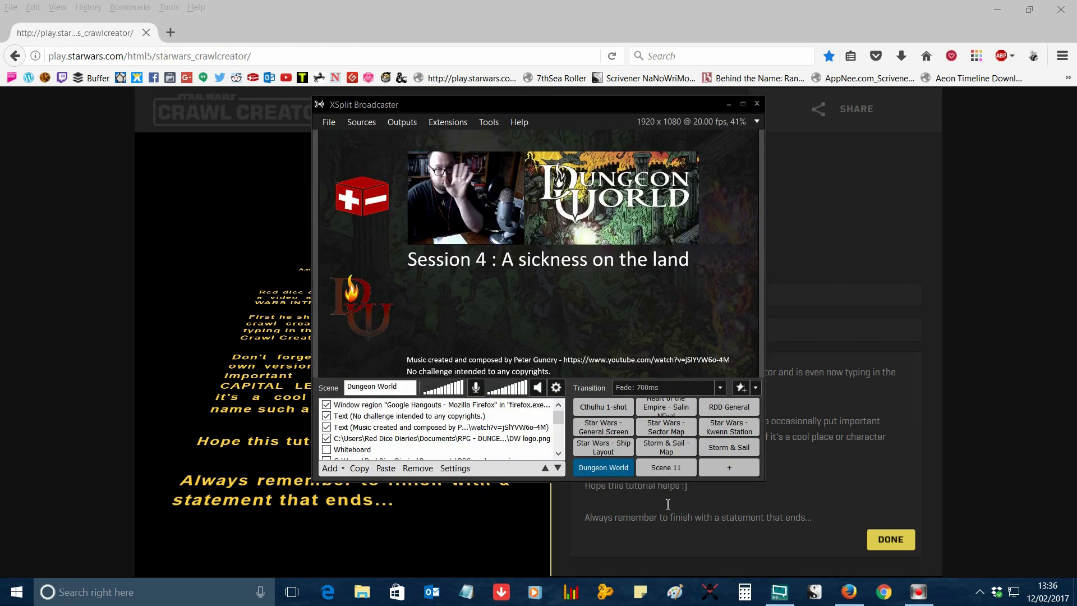
left_click(663, 469)
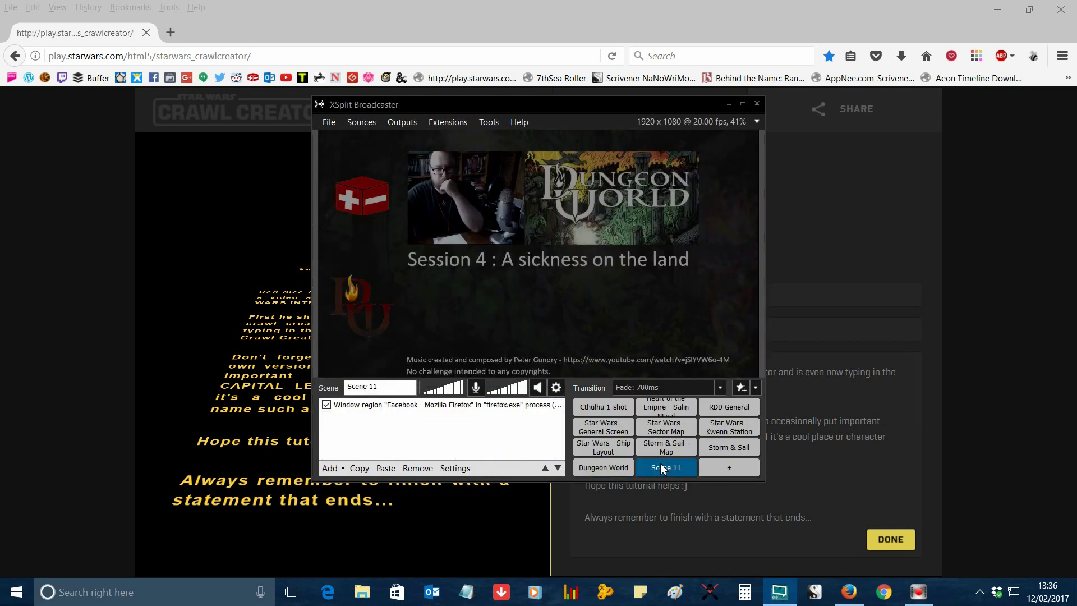
left_click(346, 406)
double_click(346, 406)
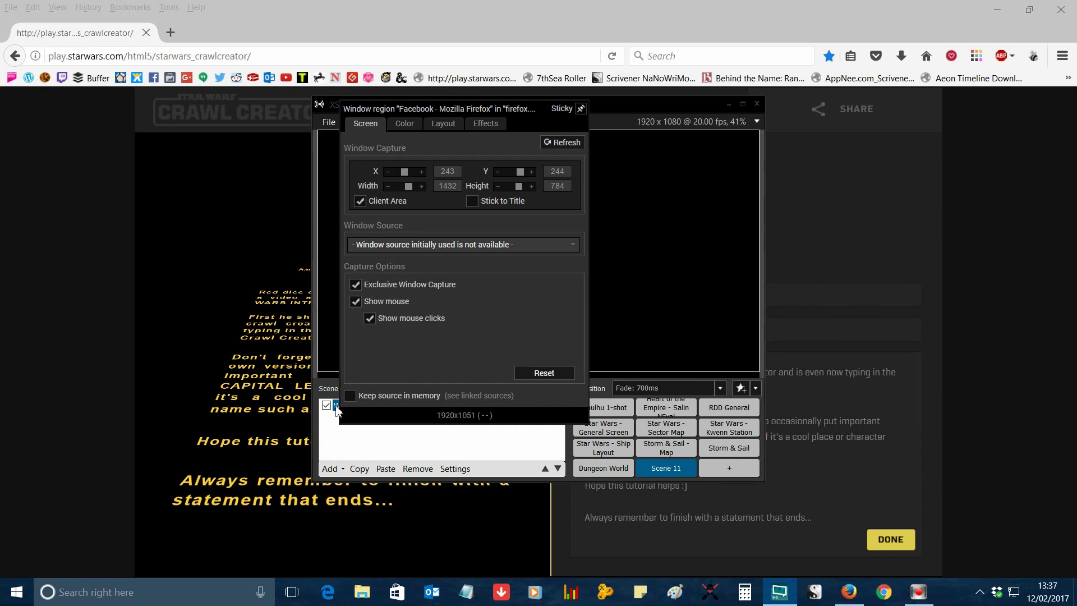
left_click(338, 410)
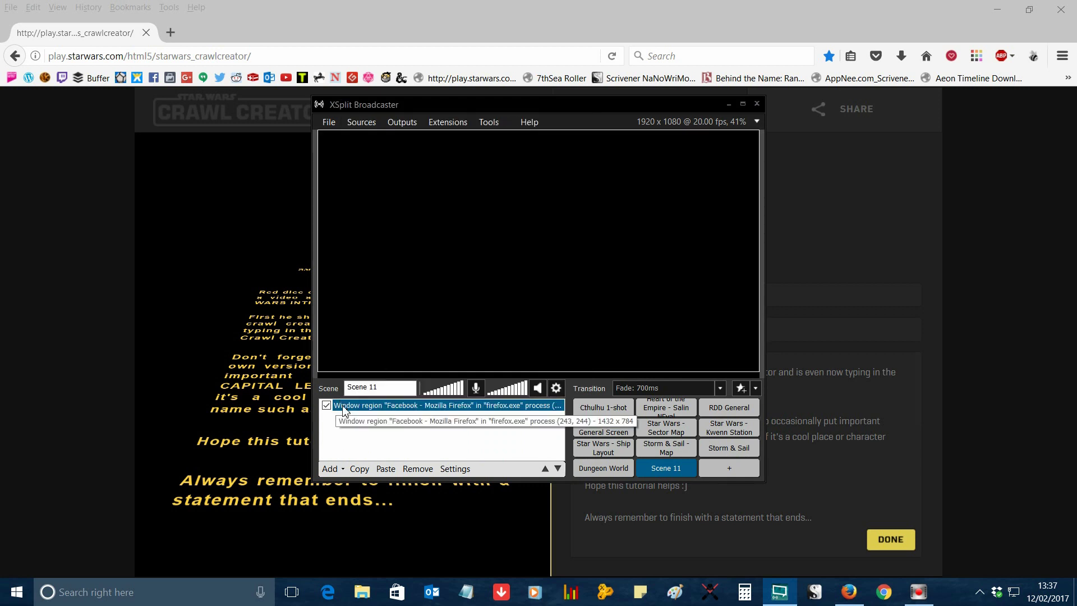
left_click(413, 472)
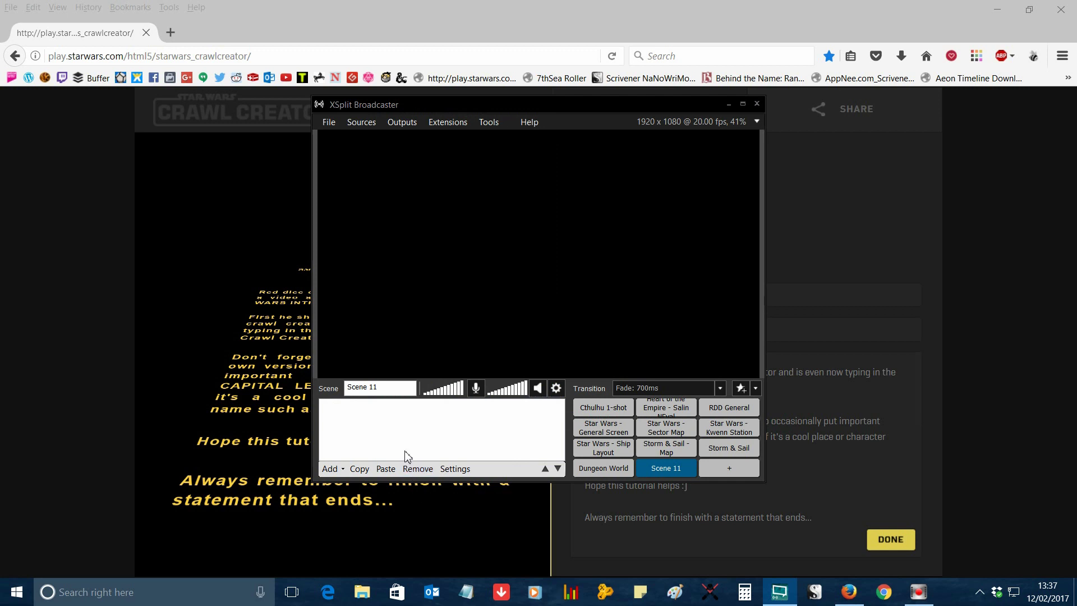
Step: Add a screen-capture source of the Firefox browser area and place it across the canvas
left_click(342, 470)
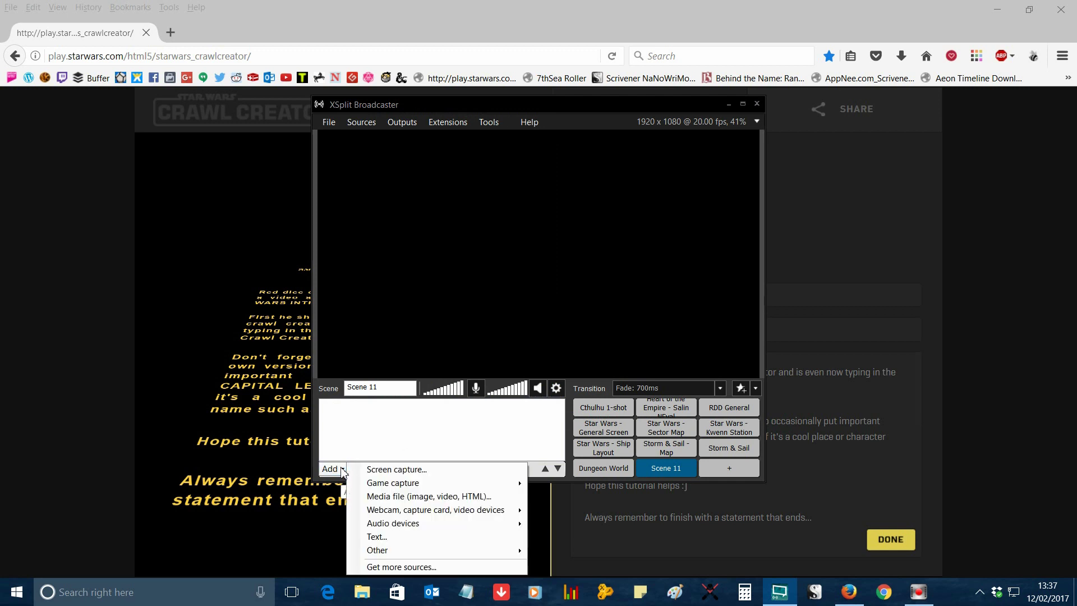
left_click(402, 470)
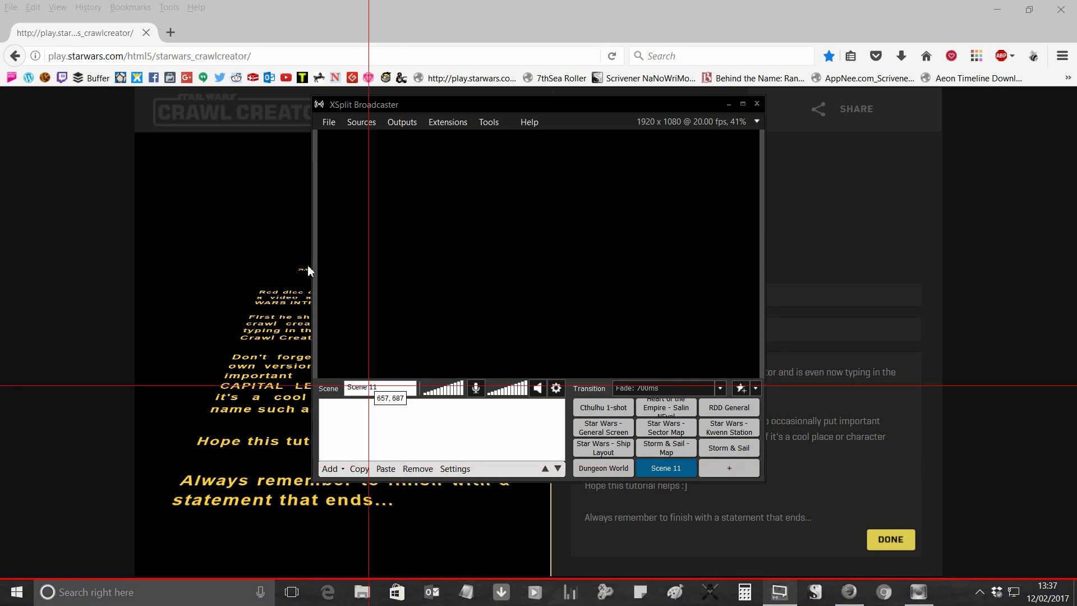
left_click_drag(1, 90, 1074, 580)
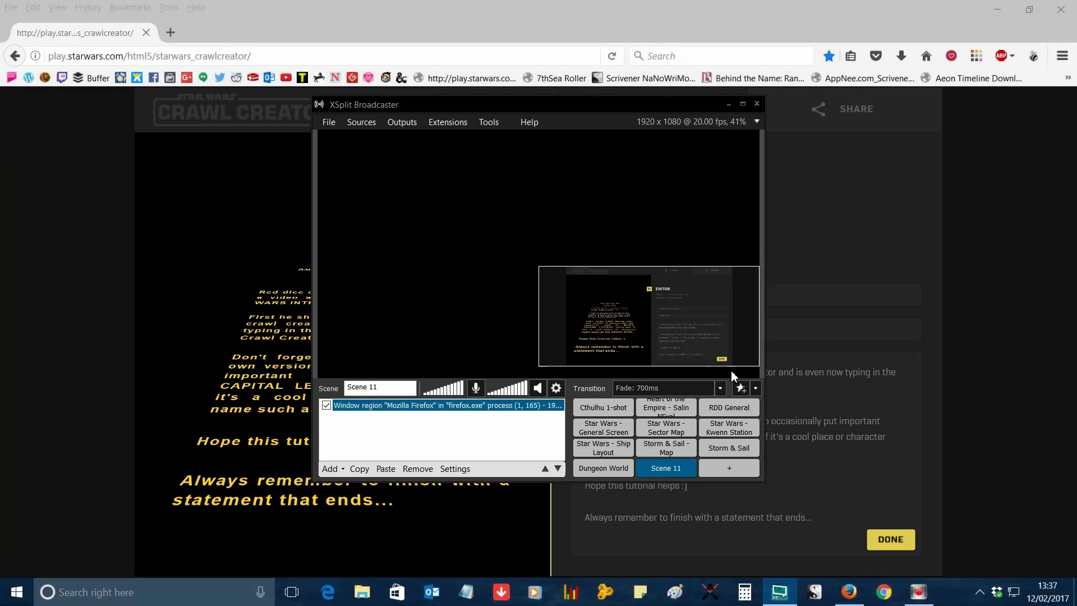
left_click_drag(660, 334, 430, 196)
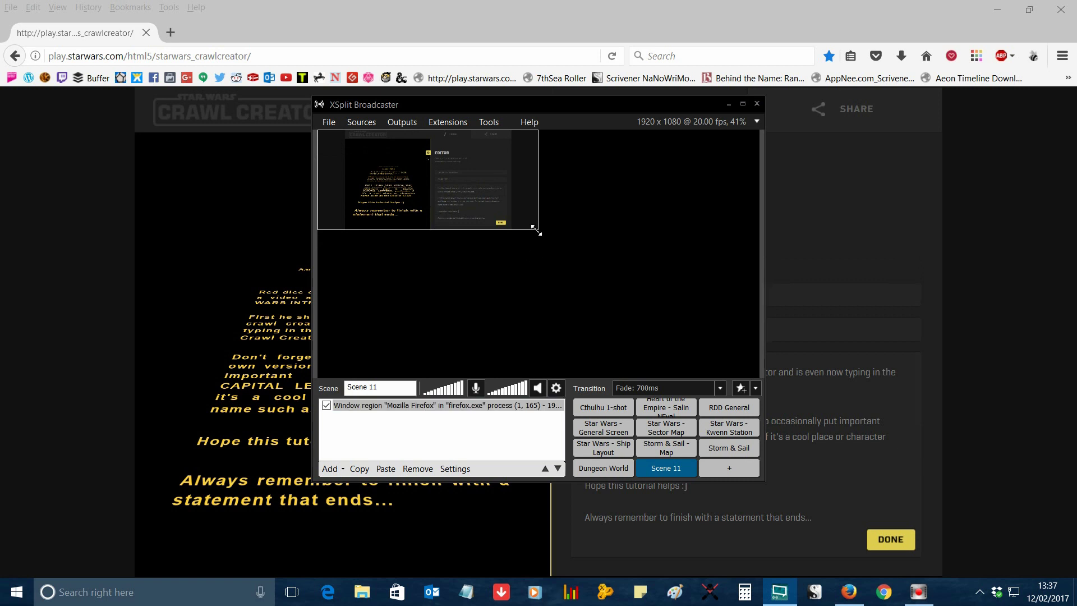
left_click_drag(536, 227, 661, 335)
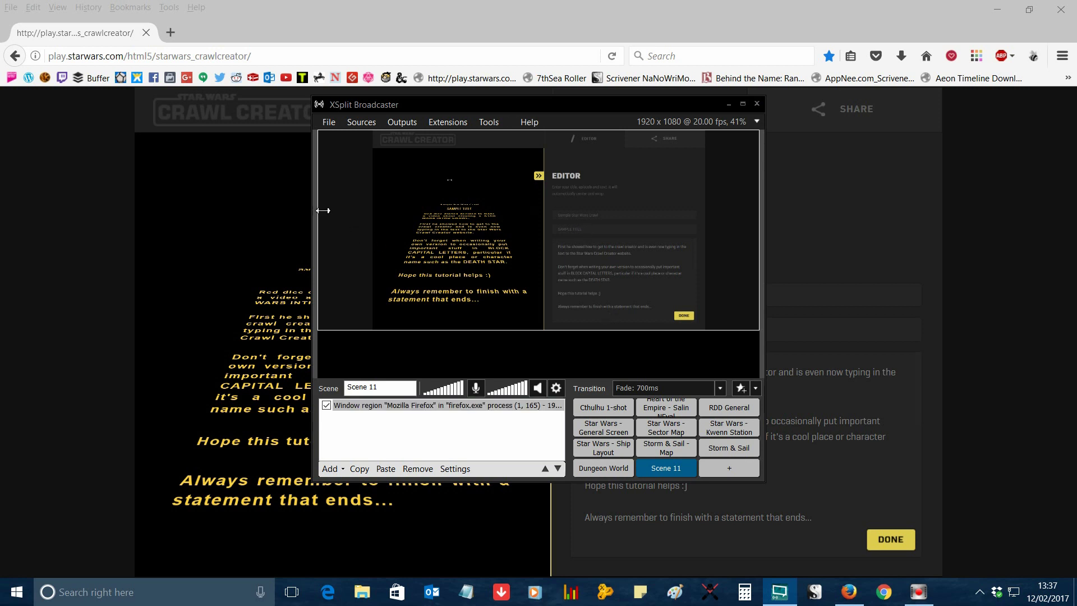
Step: Trim the captured page's edges and resize it to fill the preview canvas
left_click_drag(324, 210, 344, 212)
left_click_drag(756, 238, 727, 239)
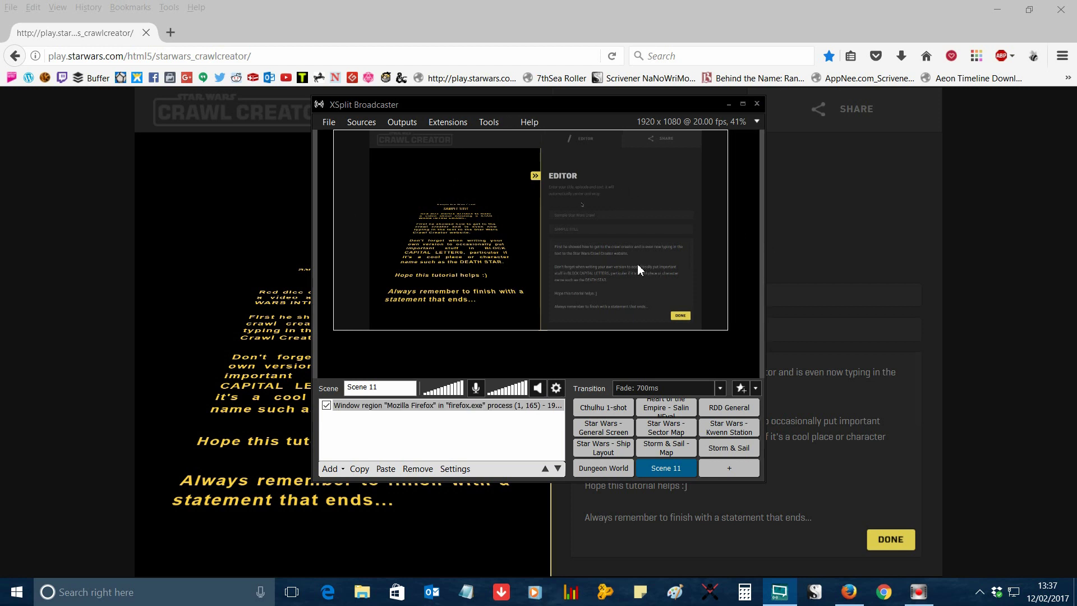
left_click_drag(727, 330, 741, 366)
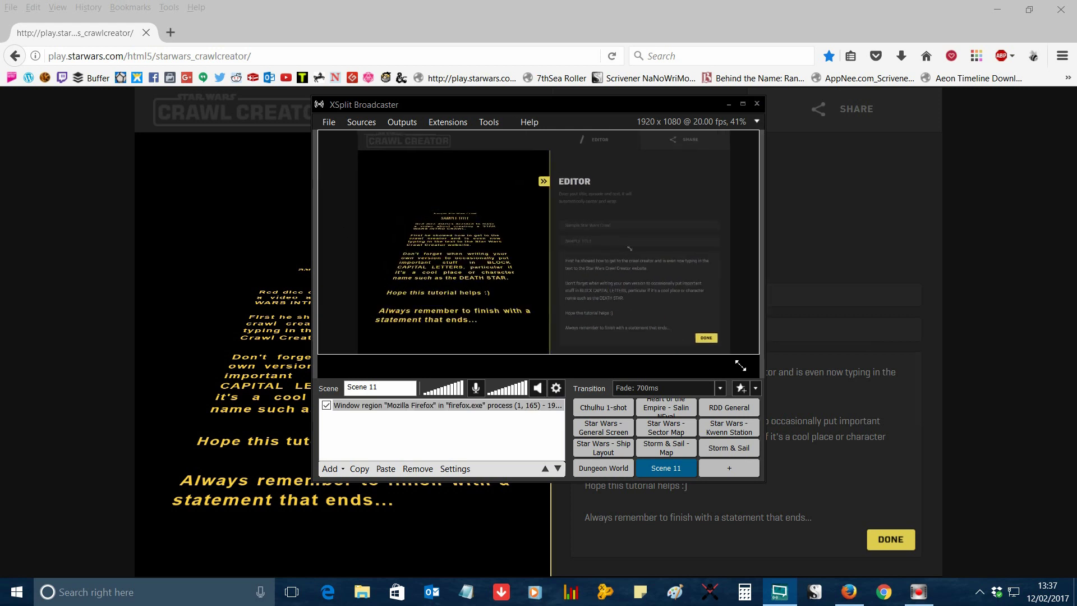
left_click_drag(754, 326, 741, 324)
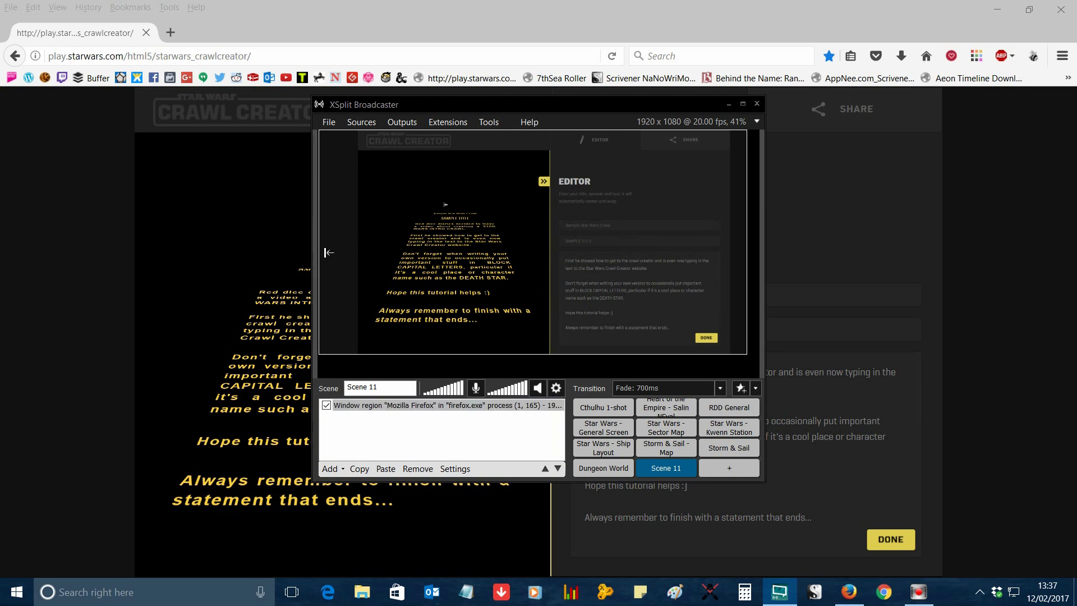
left_click_drag(585, 317, 556, 297)
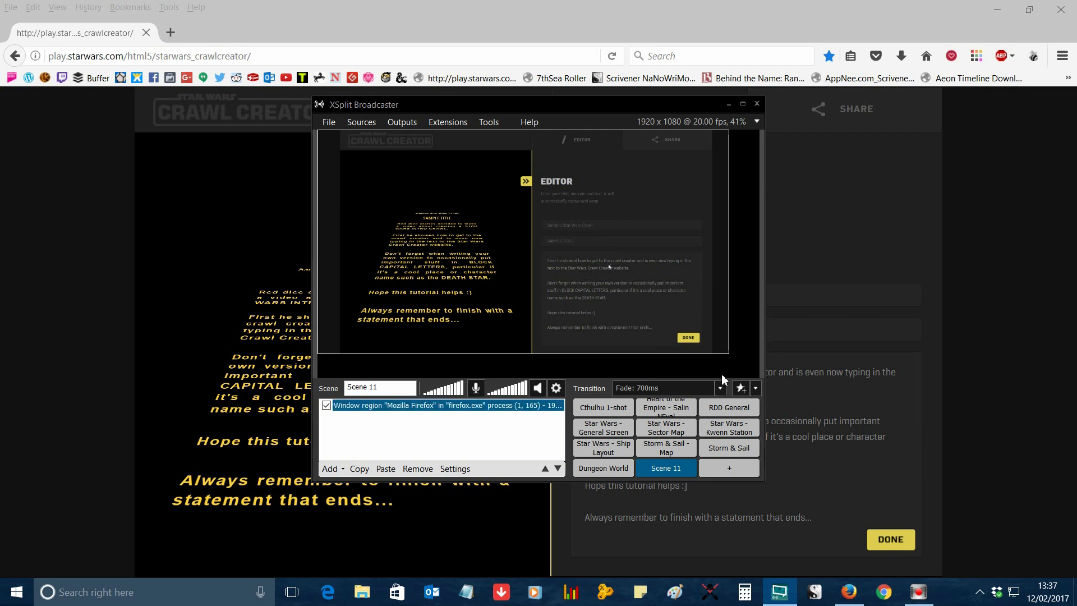
left_click(729, 353)
left_click_drag(727, 353, 735, 388)
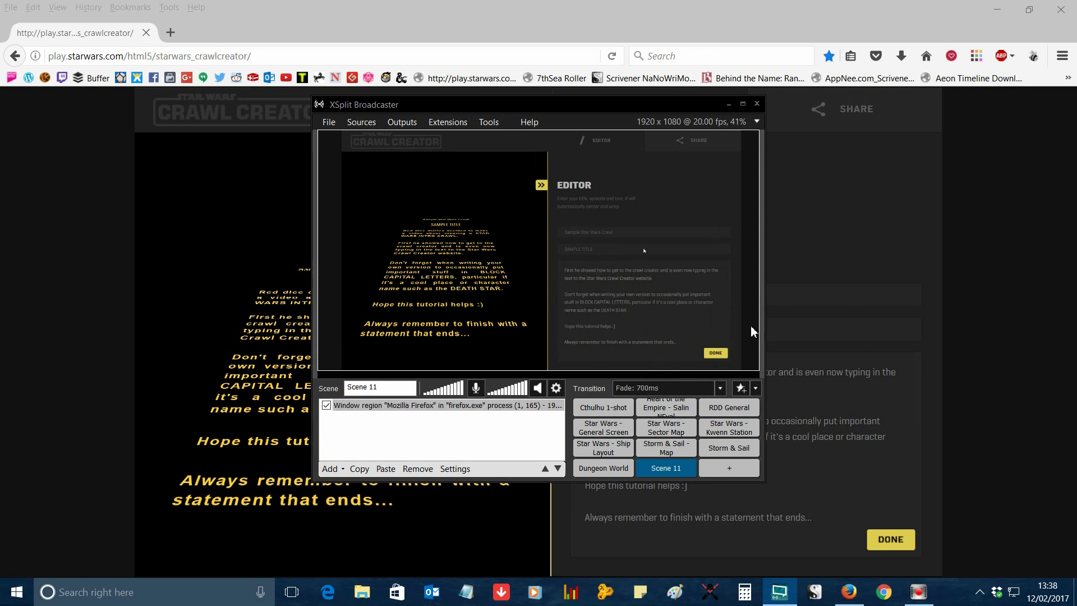
left_click_drag(755, 324, 752, 328)
left_click_drag(756, 365, 759, 375)
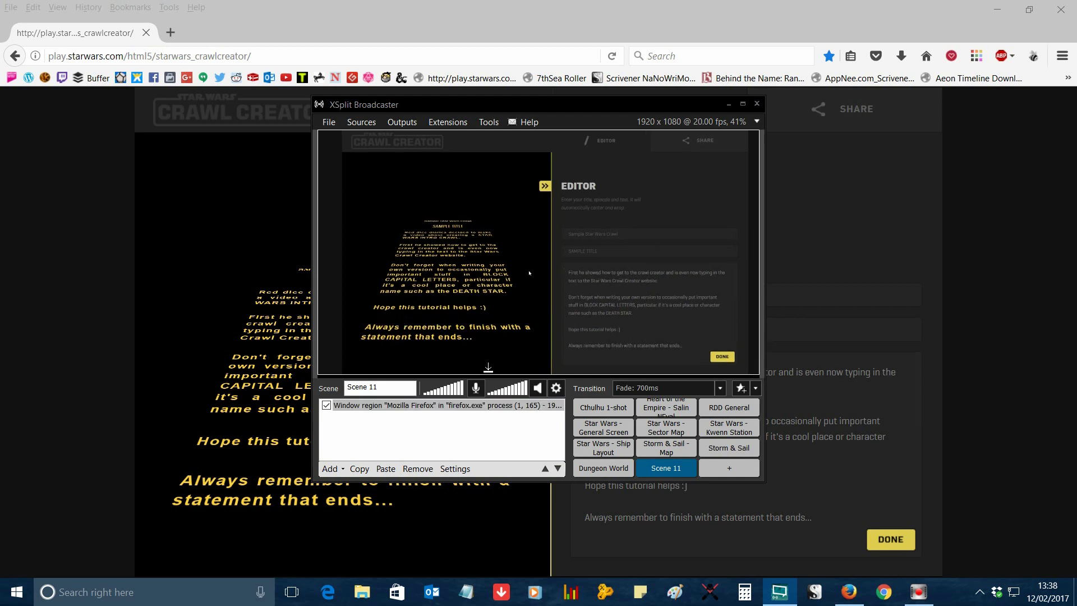
key("alt")
left_click_drag(323, 279, 326, 279)
left_click_drag(394, 271, 392, 268)
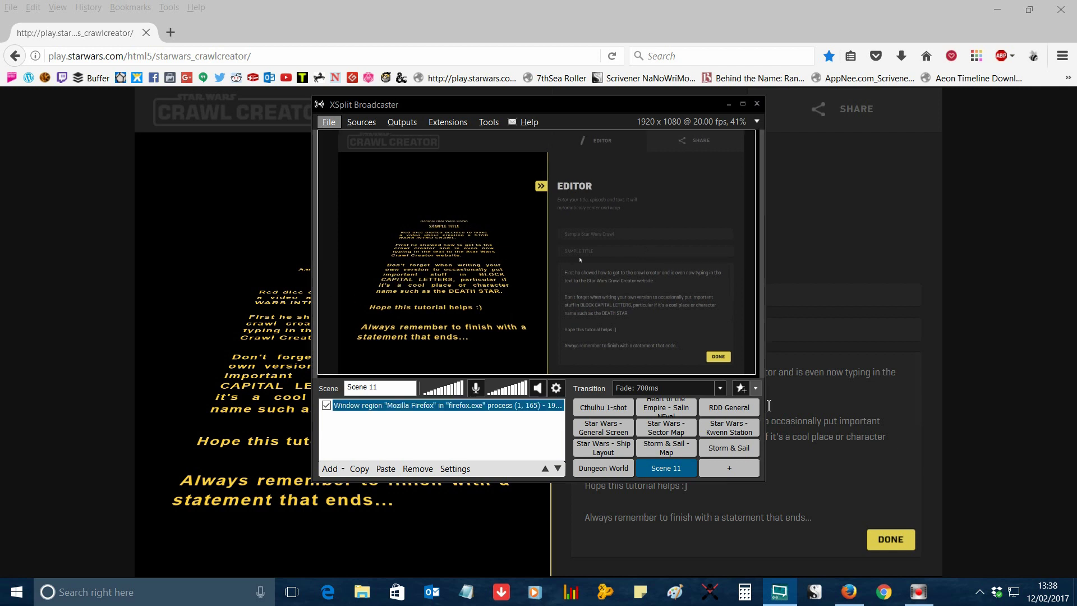
left_click_drag(760, 378, 764, 381)
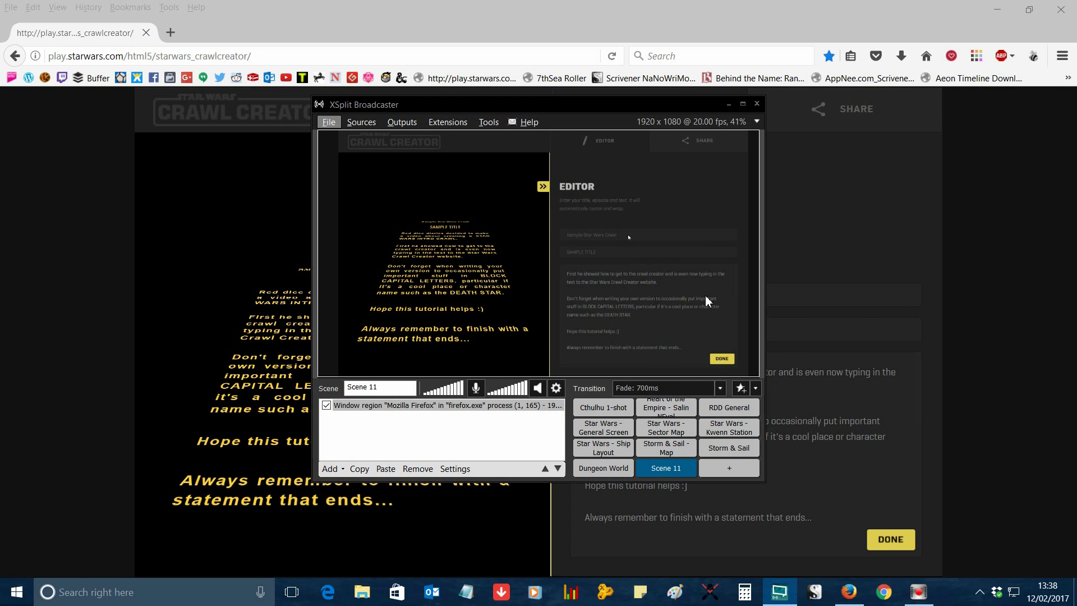
Step: Start an Outputs > Local Recording, then bring the crawl creator page to the front
left_click(471, 152)
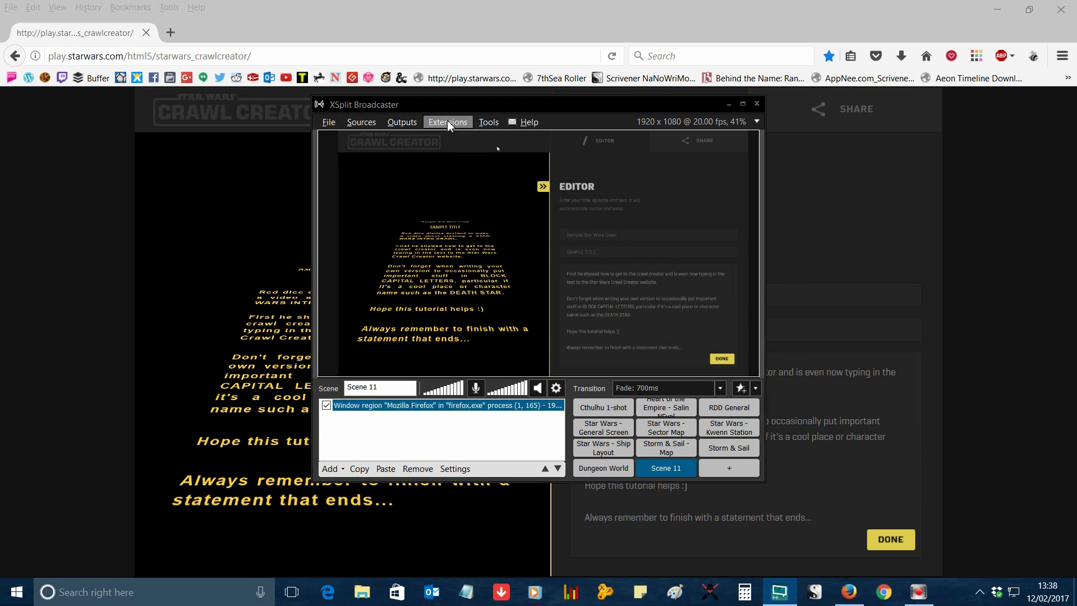
left_click(447, 124)
mouse_move(412, 122)
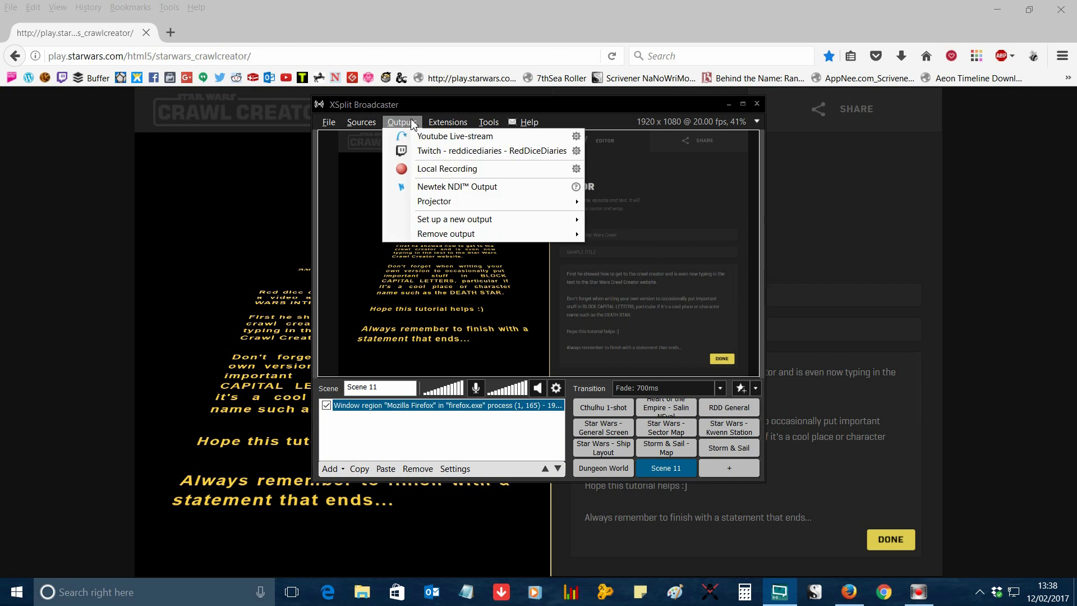
left_click(433, 168)
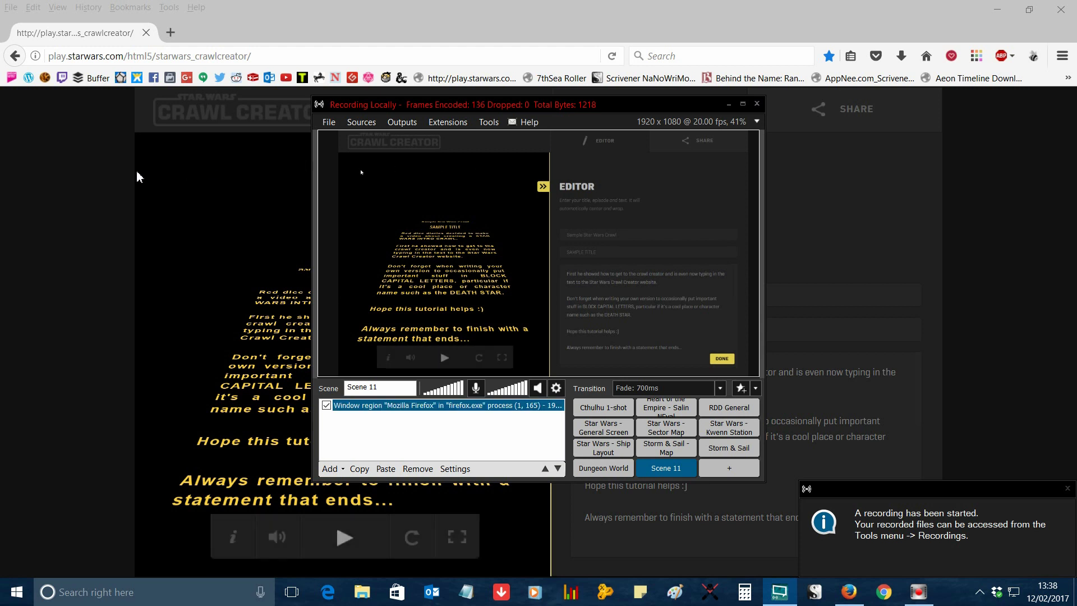
left_click(110, 176)
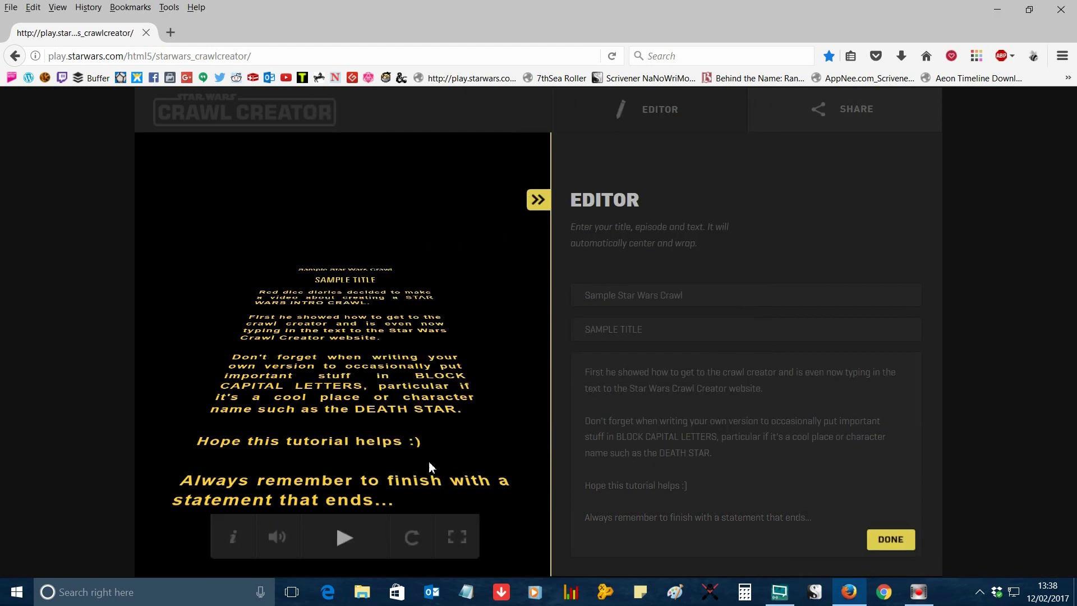
Step: Play the custom crawl with the Editor panel collapsed so the crawl fills the view
left_click(345, 538)
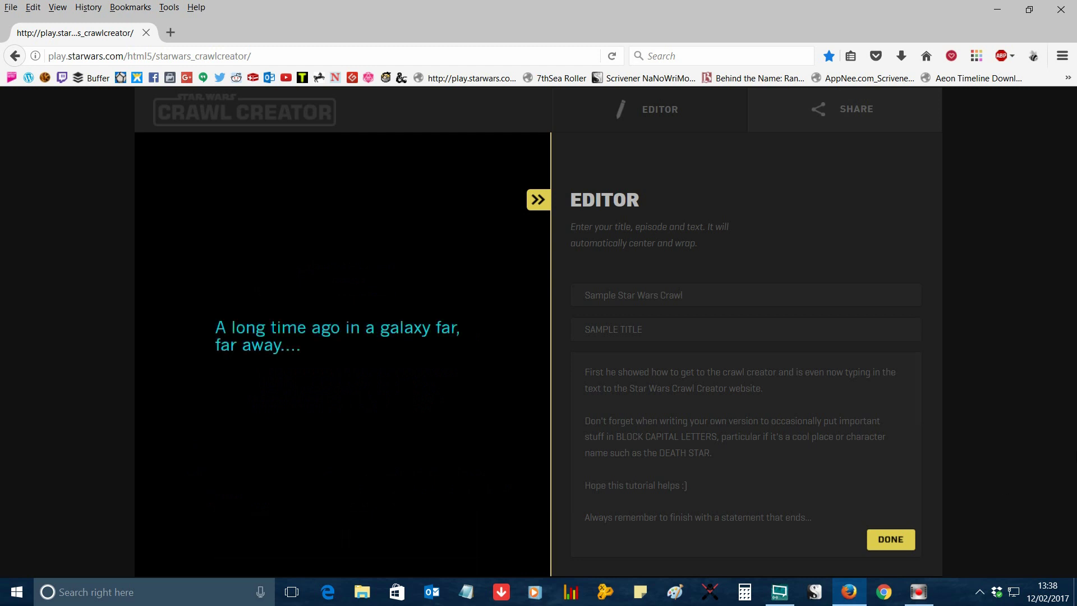
left_click(537, 201)
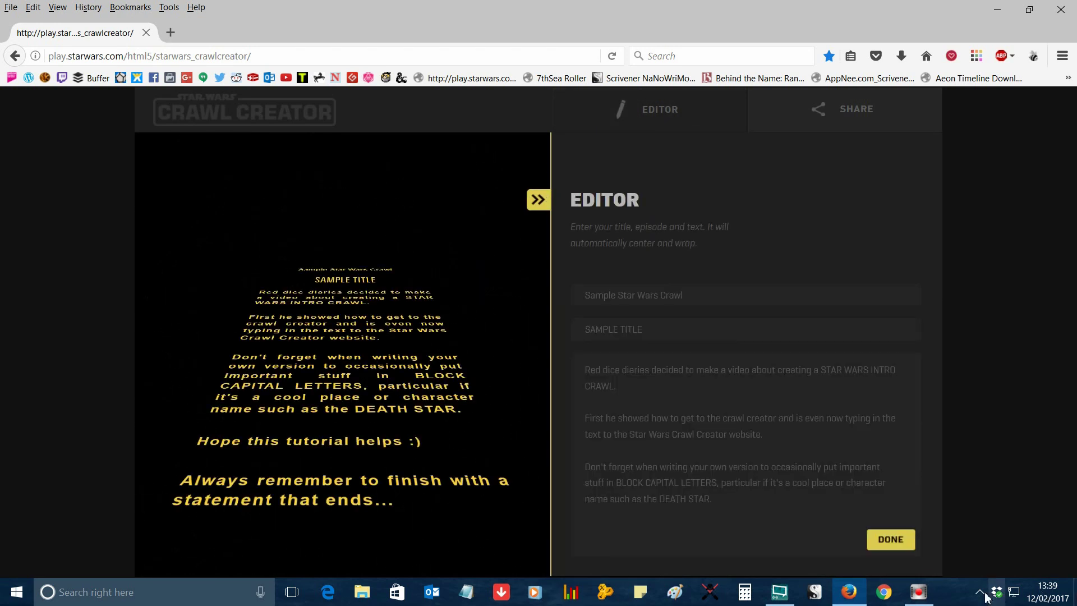
Step: Stop XSplit Broadcaster's local recording from the Outputs menu
left_click(779, 592)
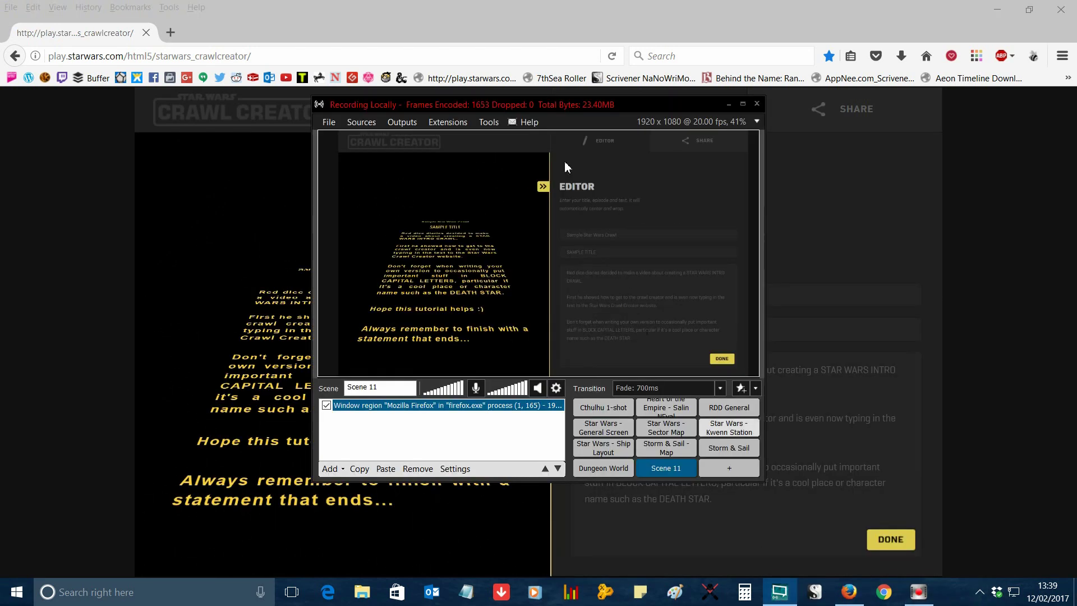
left_click(402, 123)
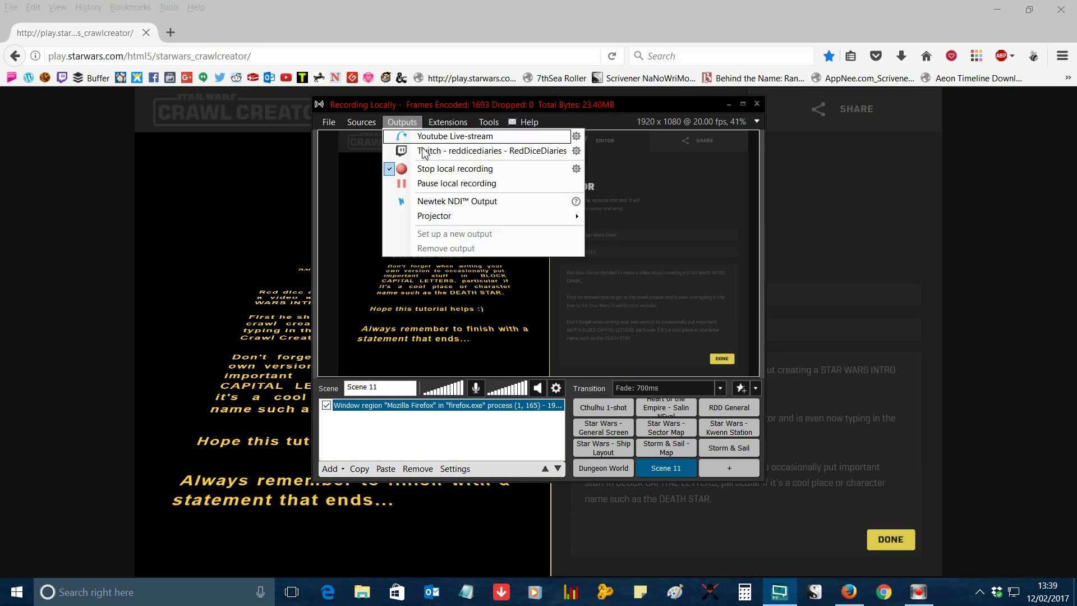
left_click(429, 170)
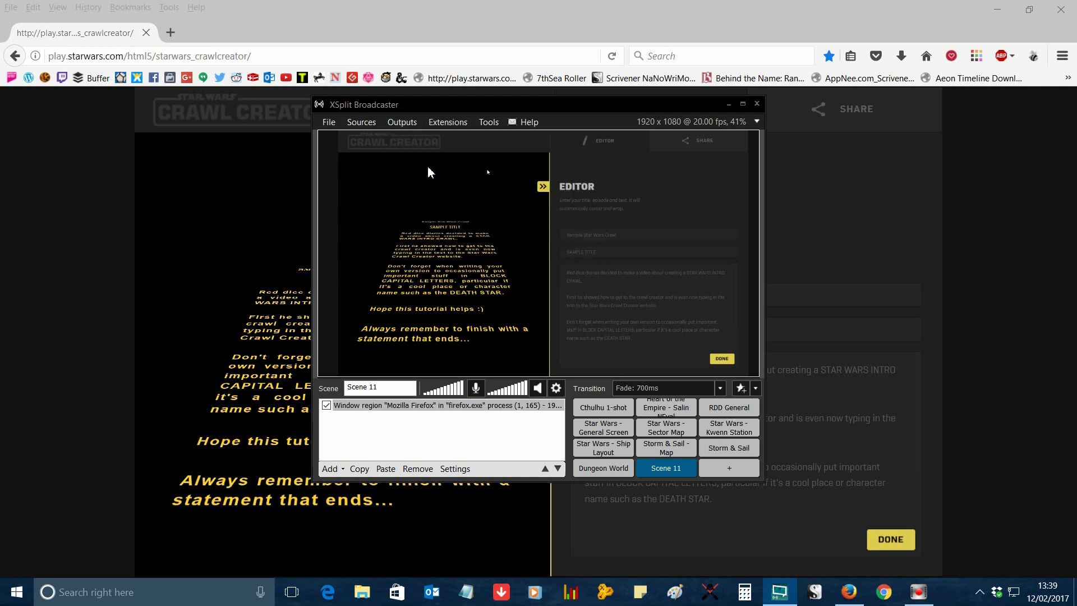
Step: Open Tools > Recordings and select the newest video, 2017-02-12_13-39-56.mp4
left_click(487, 124)
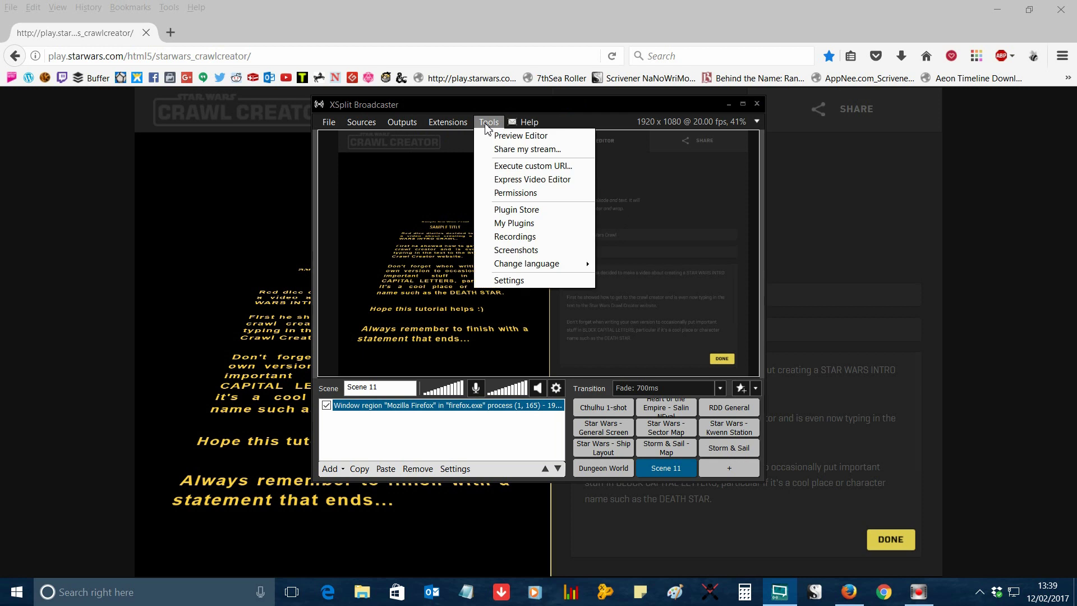
left_click(514, 236)
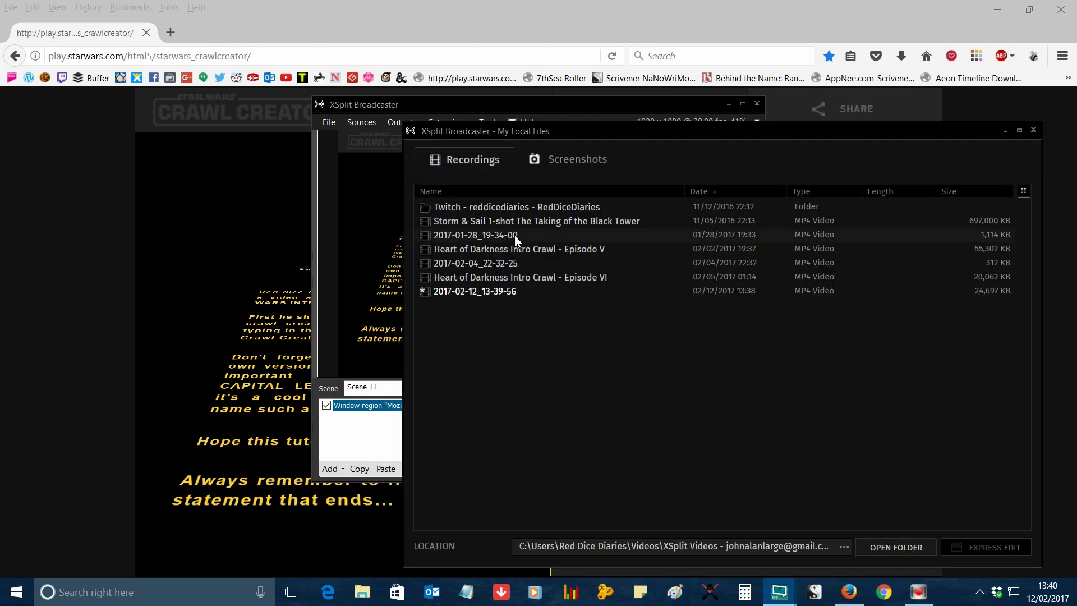
left_click(487, 291)
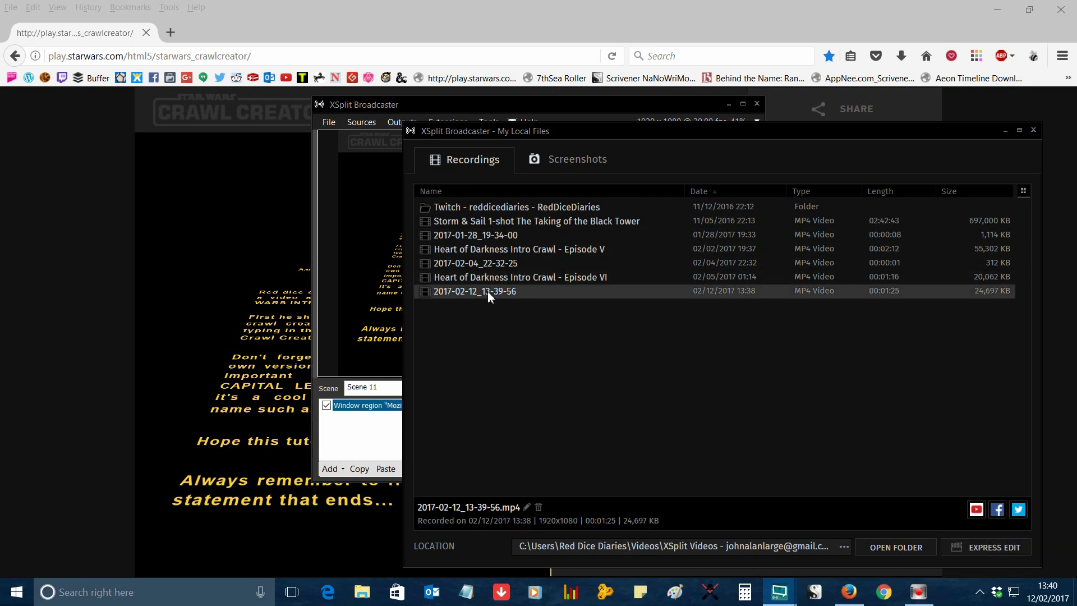
double_click(488, 294)
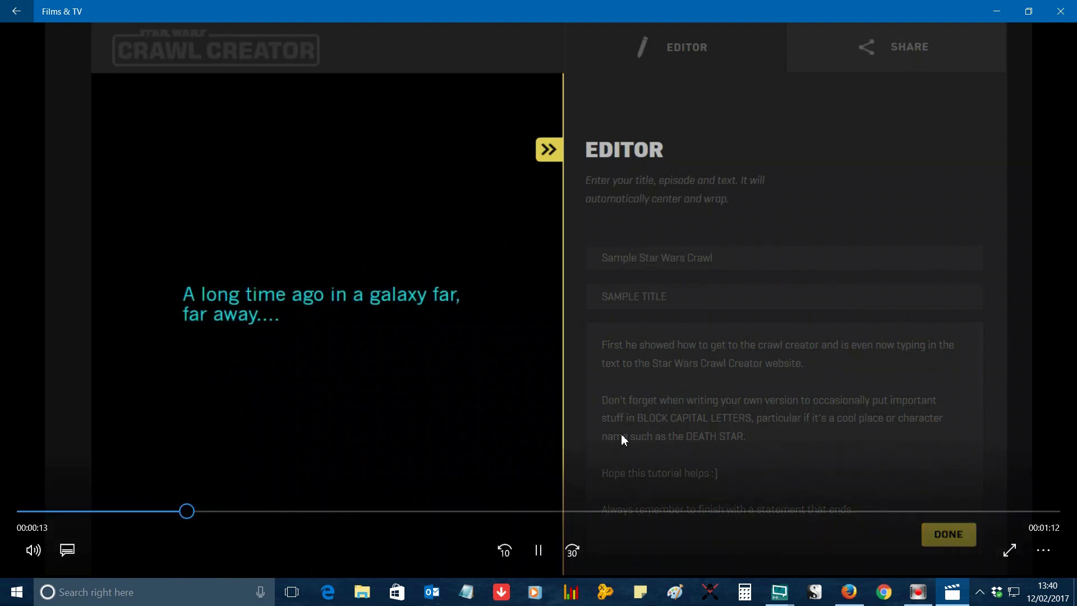
left_click(538, 550)
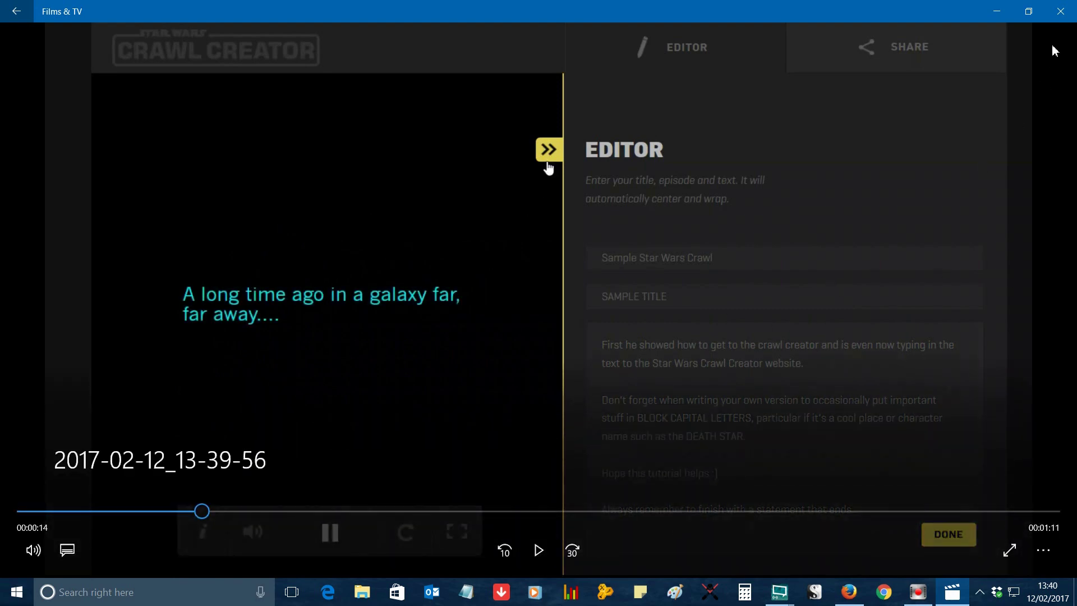
left_click(1060, 18)
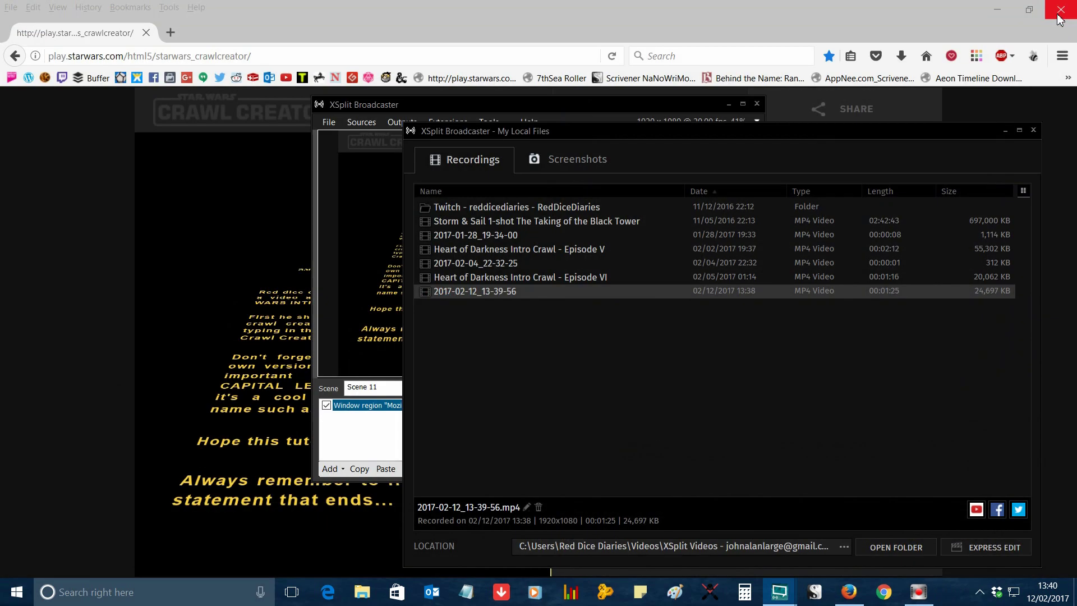
Step: Close the My Local Files recordings window, then the XSplit Broadcaster window
left_click(1033, 130)
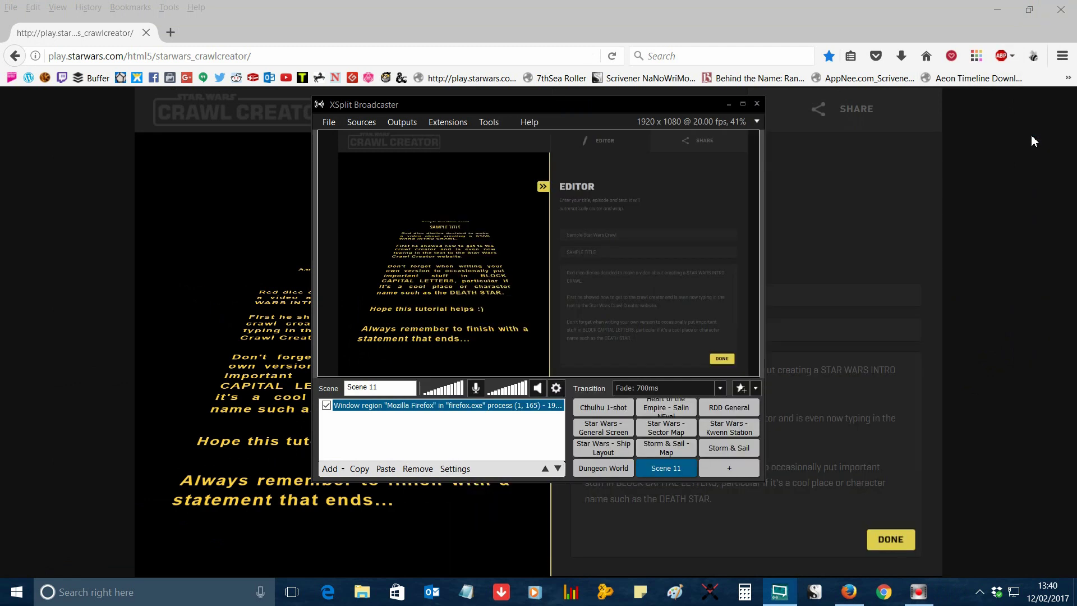
left_click(756, 105)
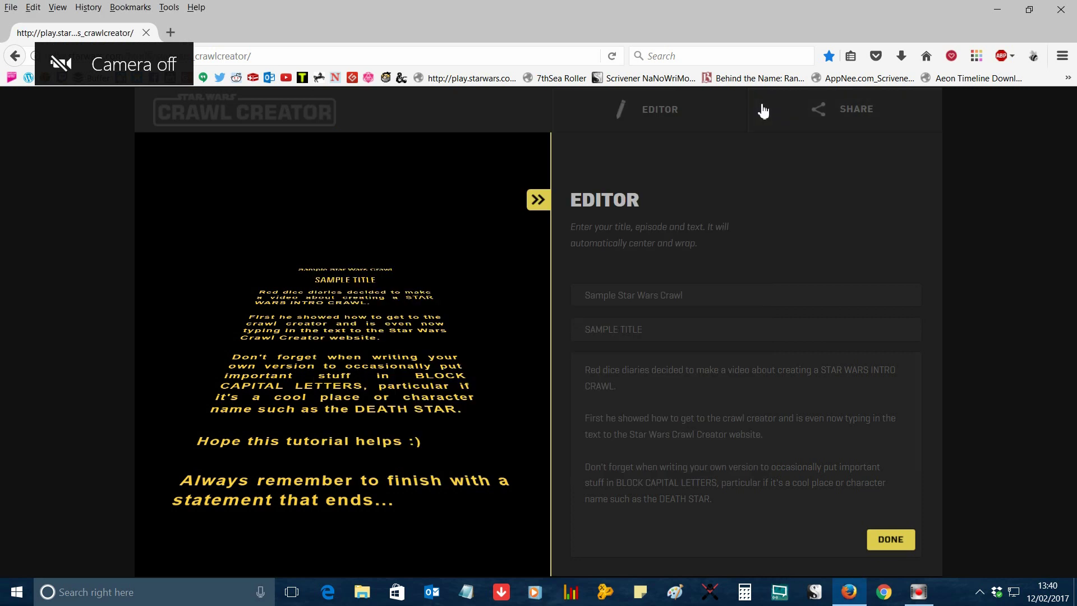